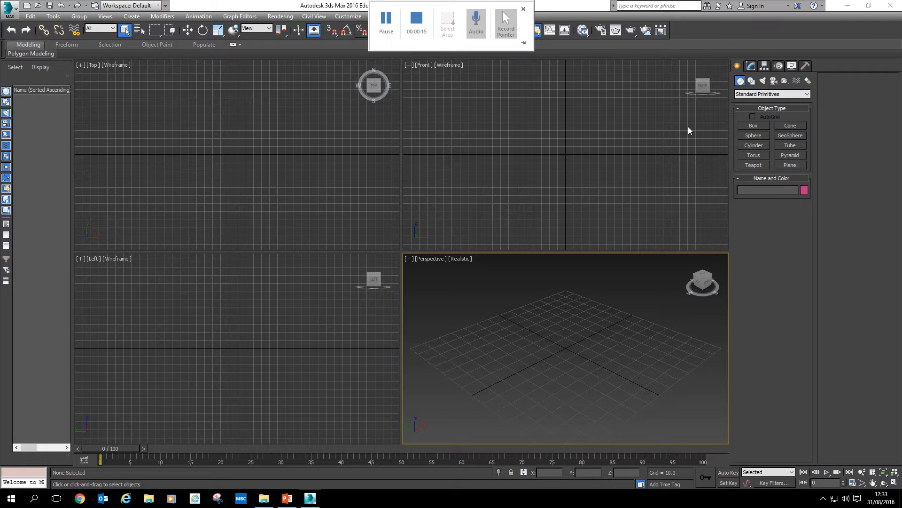
Maximize the Top viewport and set its display style to Shaded.
left_click(754, 83)
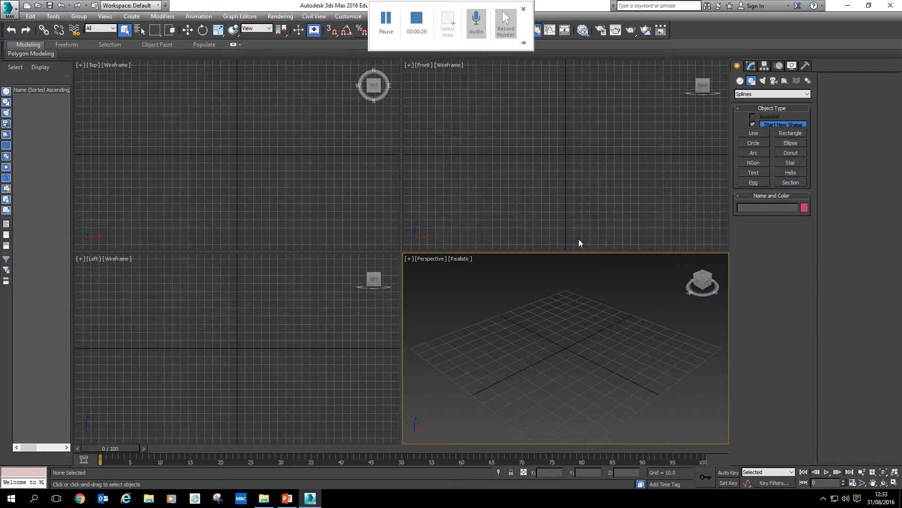
middle_click_drag(257, 162, 260, 159)
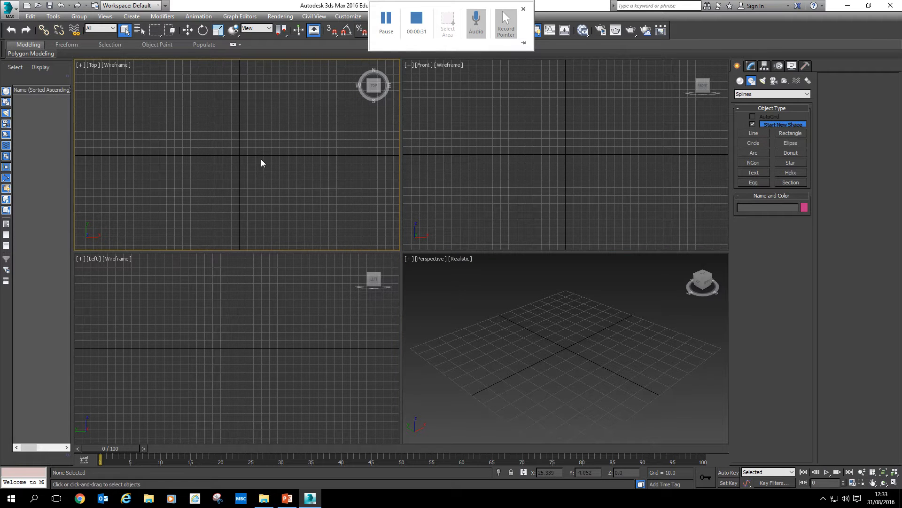
key("alt+w")
scroll(399, 228, "up", 1)
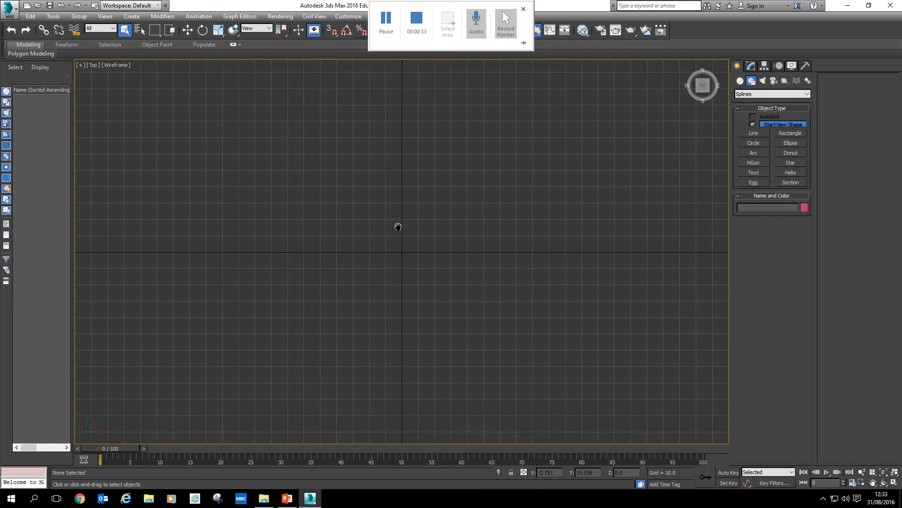
left_click(126, 65)
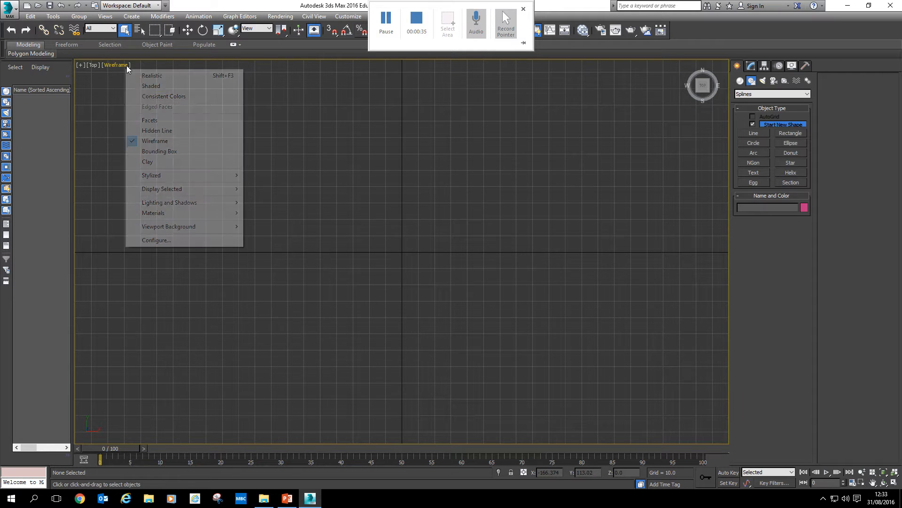
left_click(150, 87)
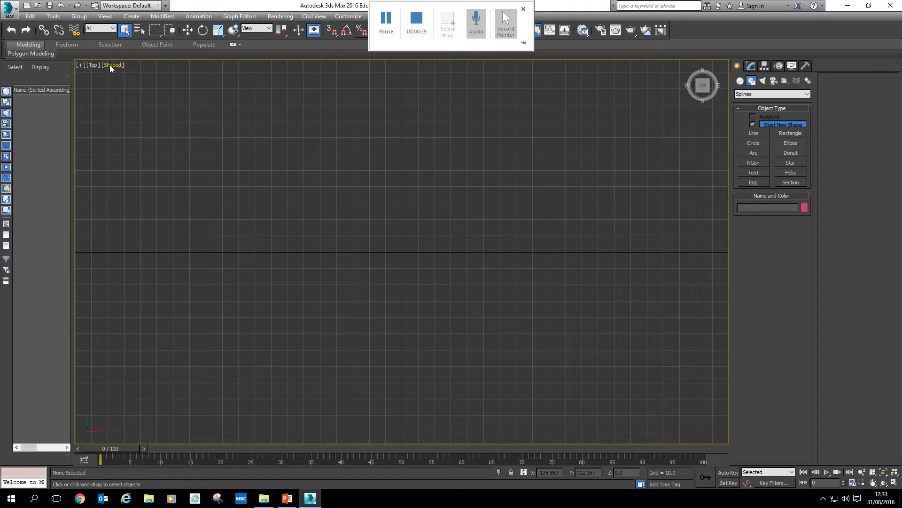
Start a Line spline on the vertical axis at about Y 90 and place three more corner points down the right side of the grid.
left_click(753, 134)
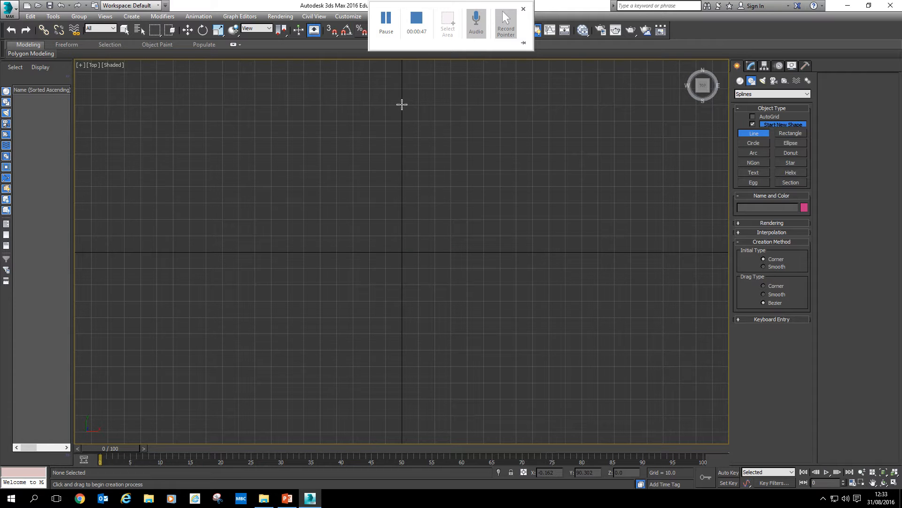
left_click(402, 105)
left_click(534, 154)
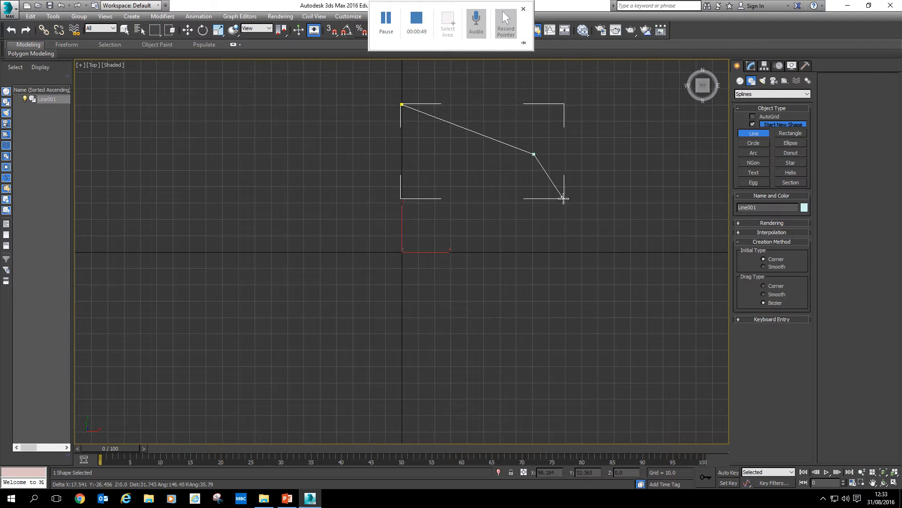
left_click(583, 219)
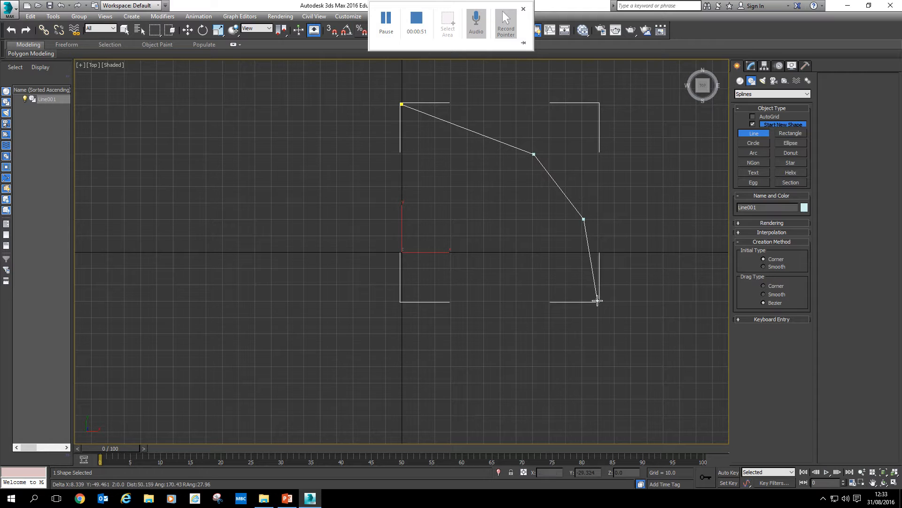
left_click(598, 300)
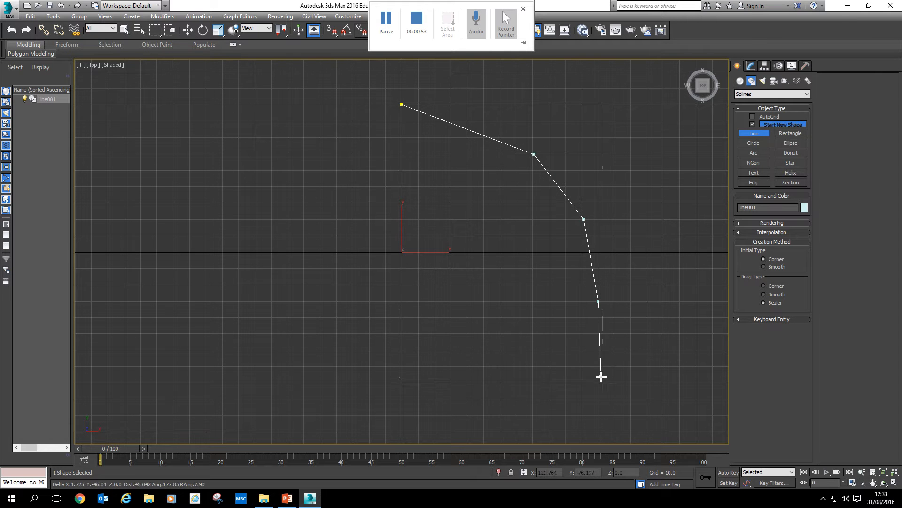
Continue the outline with curved Bezier points around the lower and left sides, and close the spline at its start point.
left_click_drag(600, 381, 576, 407)
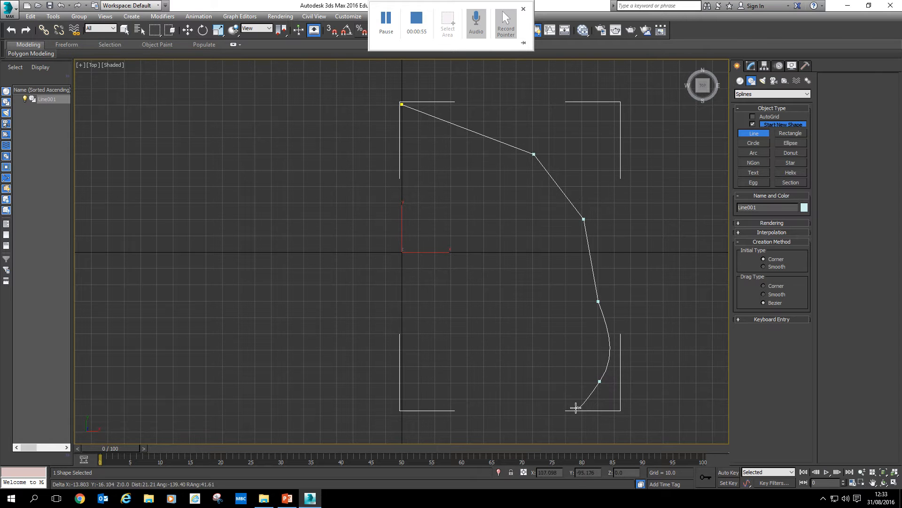
left_click_drag(485, 420, 449, 404)
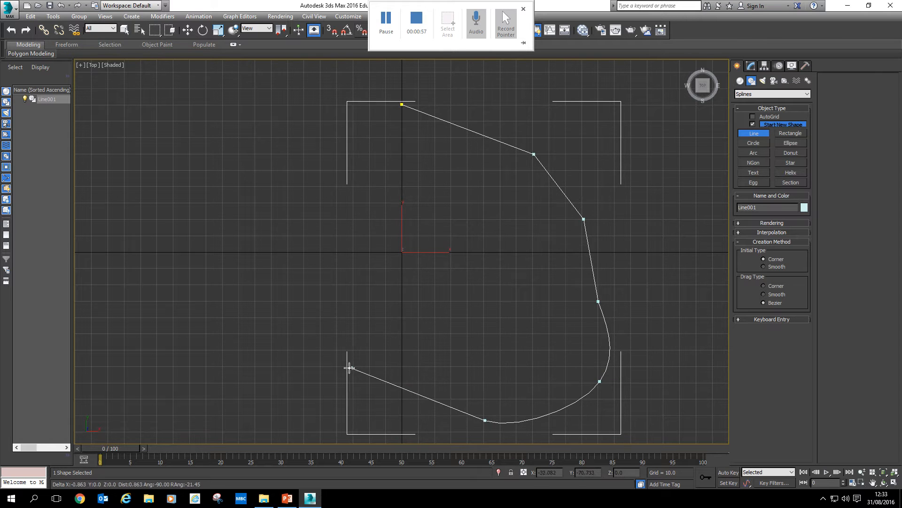
left_click_drag(349, 368, 317, 377)
left_click_drag(205, 371, 200, 347)
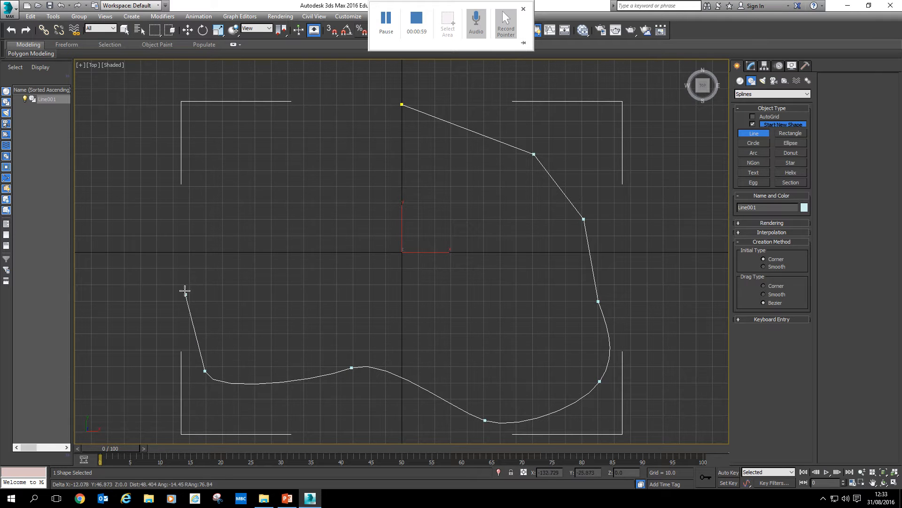
left_click_drag(190, 229, 210, 223)
left_click_drag(309, 201, 306, 185)
left_click_drag(276, 125, 288, 114)
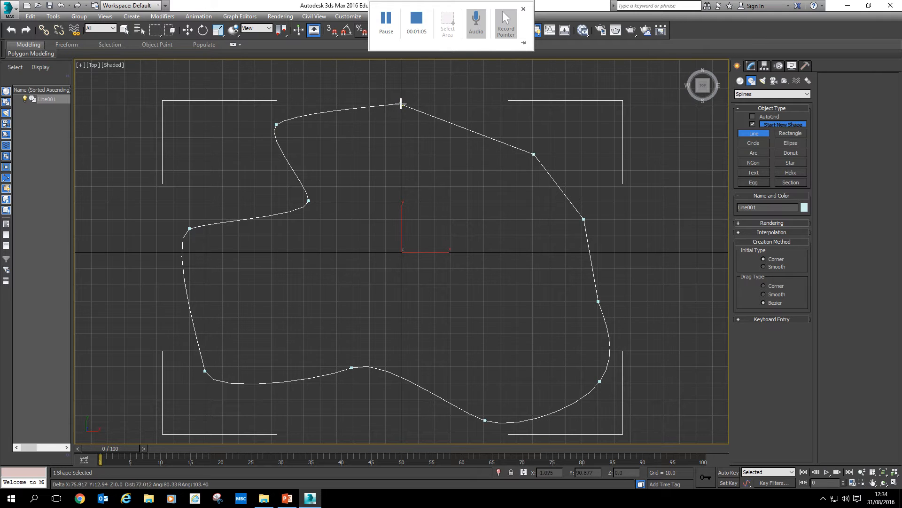
left_click(401, 104)
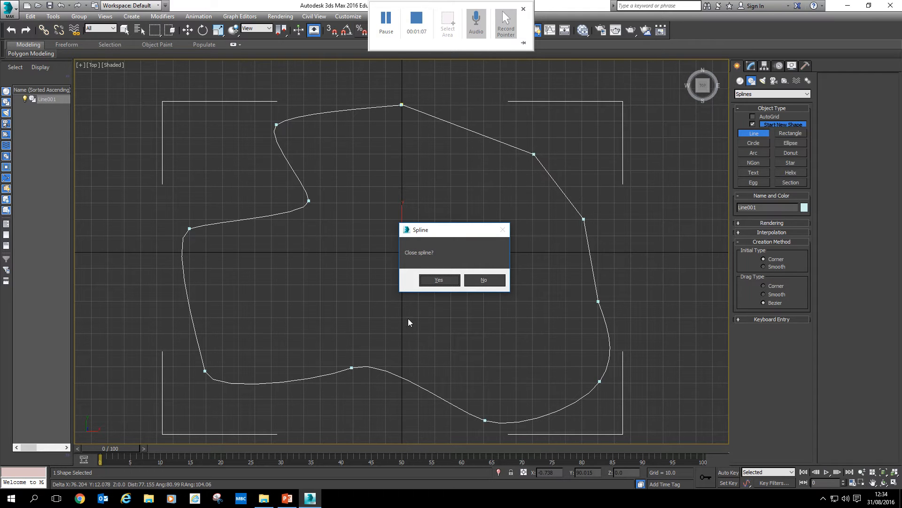
left_click(428, 280)
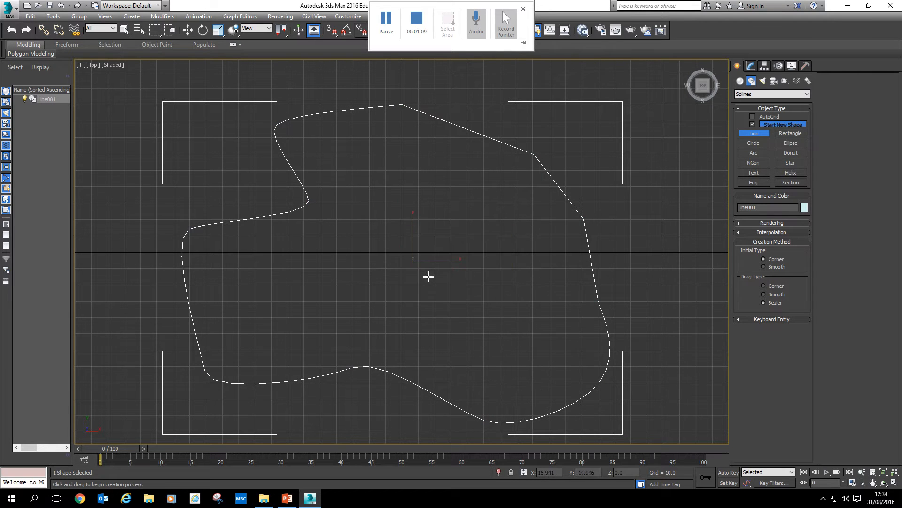
right_click(603, 170)
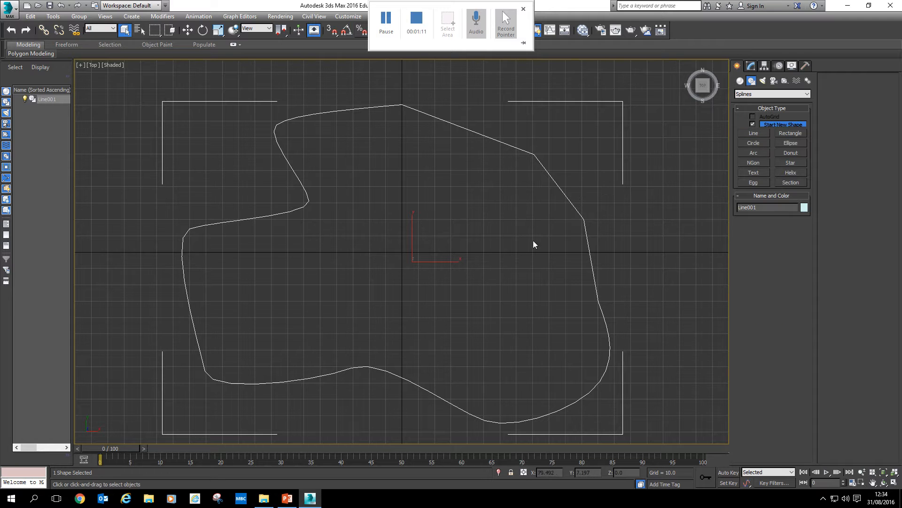
Switch the viewport to the Perspective view and display edged faces.
left_click(692, 69)
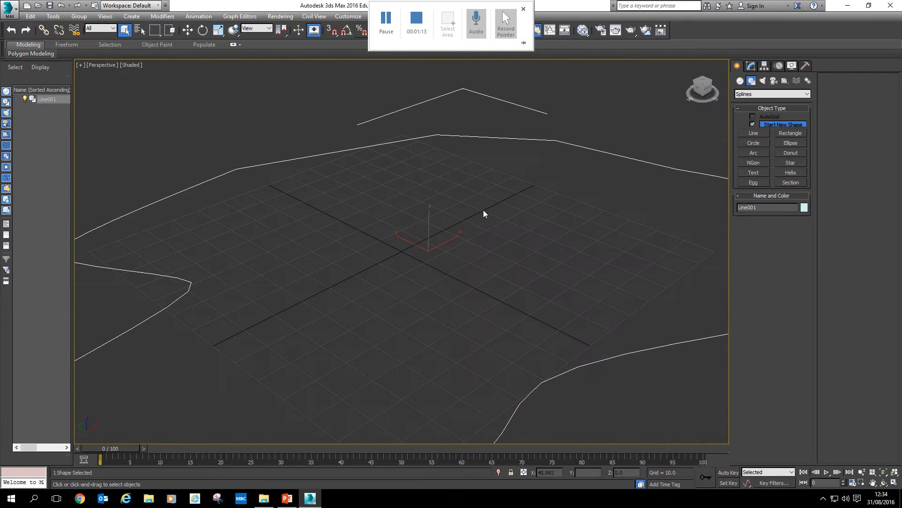
mouse_move(480, 234)
middle_mouse_down("alt")
mouse_move(433, 238)
mouse_move(463, 238)
mouse_move(500, 205)
mouse_move(489, 204)
mouse_move(485, 238)
mouse_move(443, 243)
mouse_move(489, 231)
mouse_move(508, 246)
mouse_move(485, 250)
mouse_move(521, 235)
mouse_move(494, 234)
middle_mouse_up("alt")
key("F4")
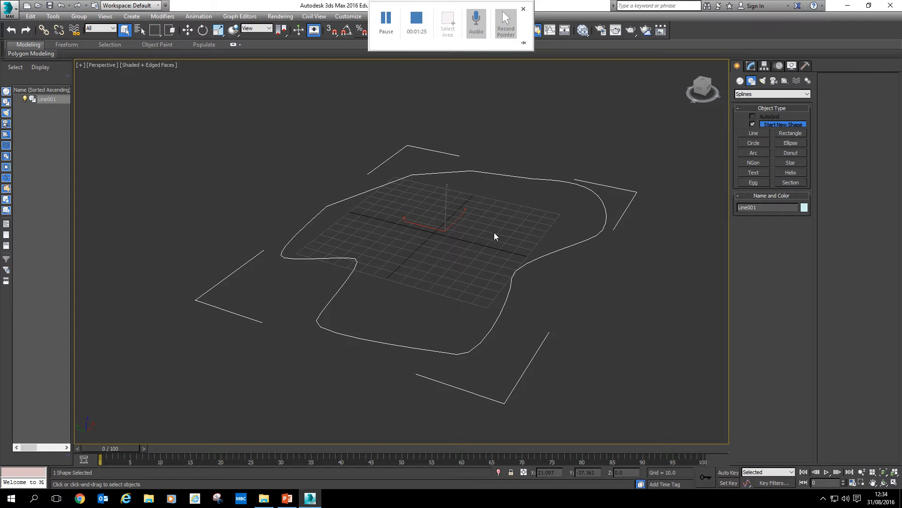
mouse_move(613, 207)
middle_mouse_down("alt")
mouse_move(602, 214)
mouse_move(601, 201)
middle_mouse_up("alt")
Apply an Extrude modifier to the closed line with an amount of 19.5.
left_click(752, 65)
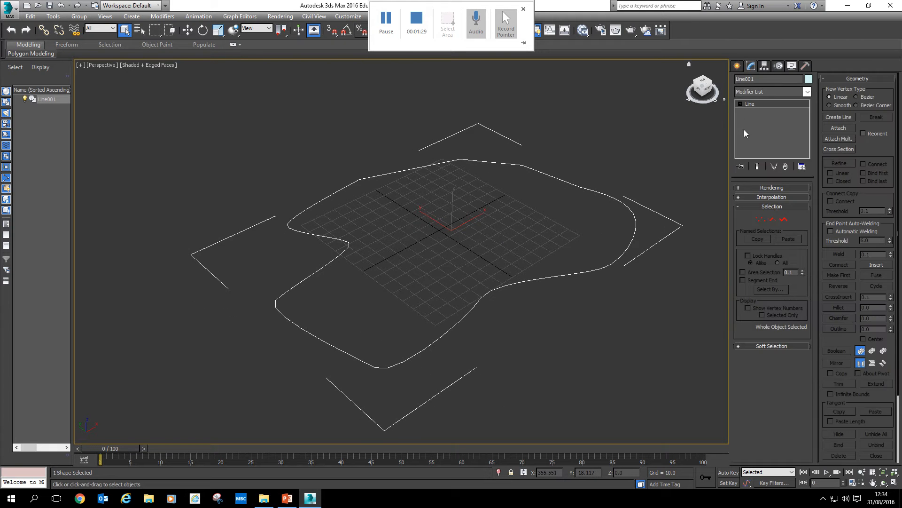
left_click(807, 92)
scroll(762, 282, "down", 5)
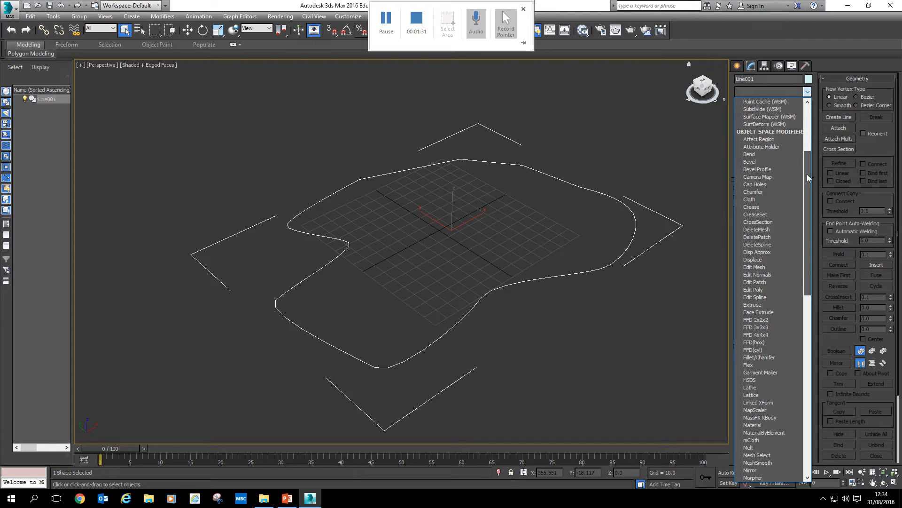
left_click(752, 305)
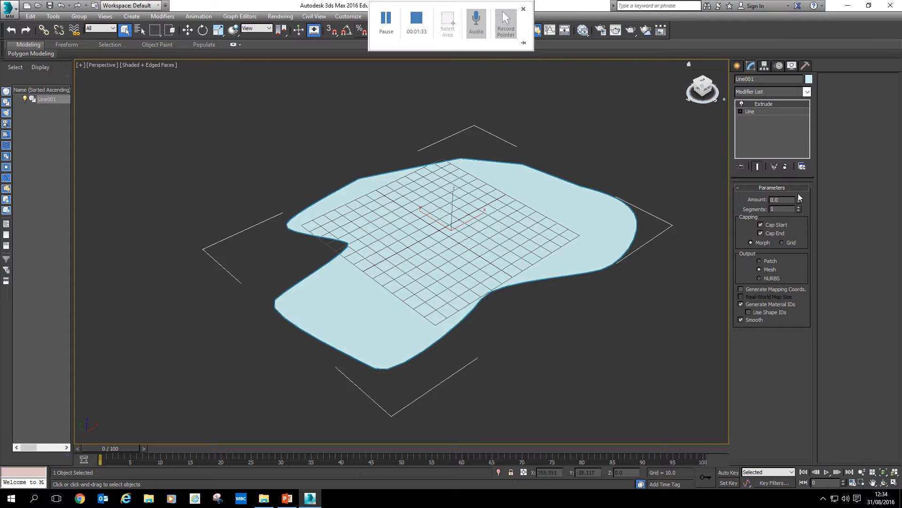
left_click_drag(800, 198, 799, 186)
Inspect the extruded shape from several sides, delete it and return to the Top view.
mouse_move(428, 228)
middle_mouse_down("alt")
mouse_move(439, 227)
mouse_move(476, 177)
mouse_move(459, 187)
mouse_move(451, 221)
mouse_move(475, 217)
mouse_move(447, 197)
mouse_move(412, 229)
mouse_move(427, 226)
middle_mouse_up("alt")
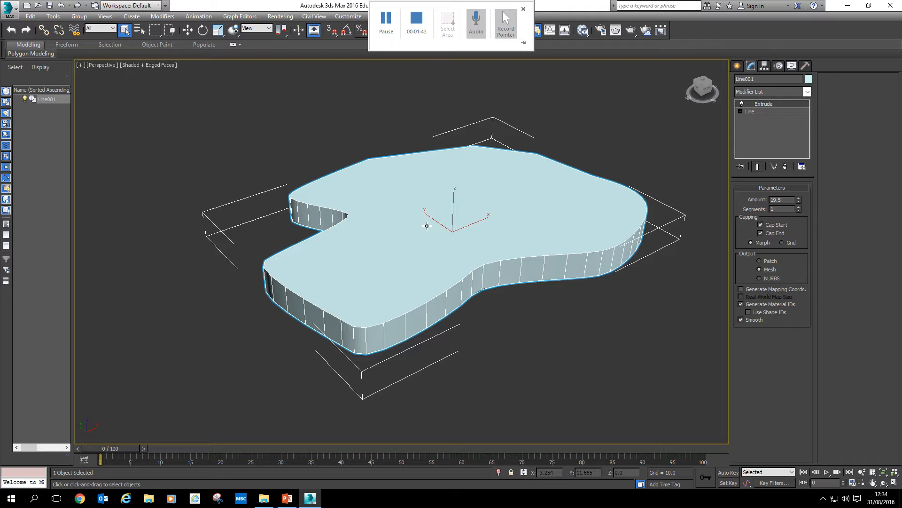
middle_click_drag(420, 274, 430, 224, "alt")
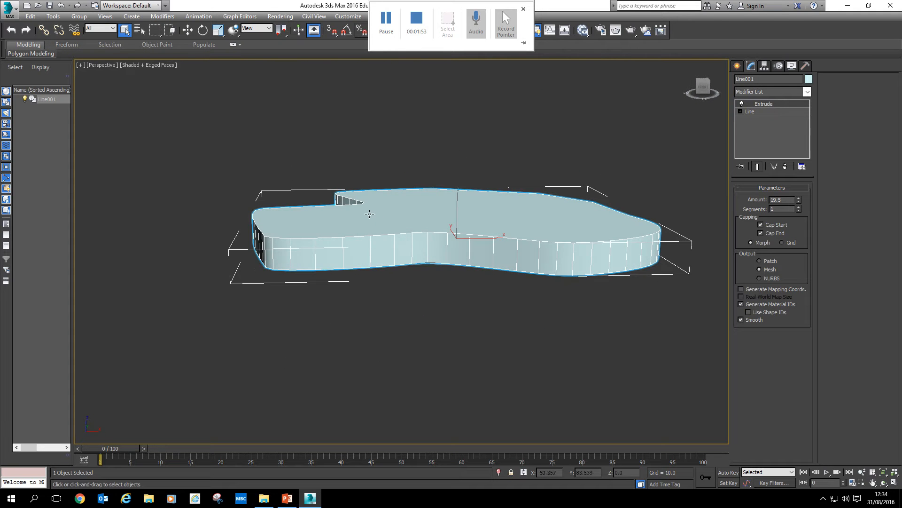
middle_click_drag(433, 272, 338, 287, "alt")
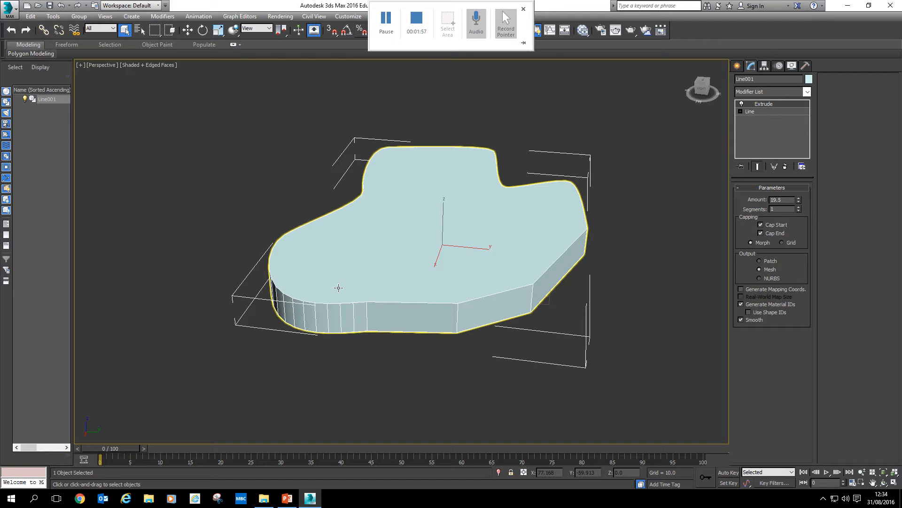
middle_click_drag(366, 284, 260, 286, "alt")
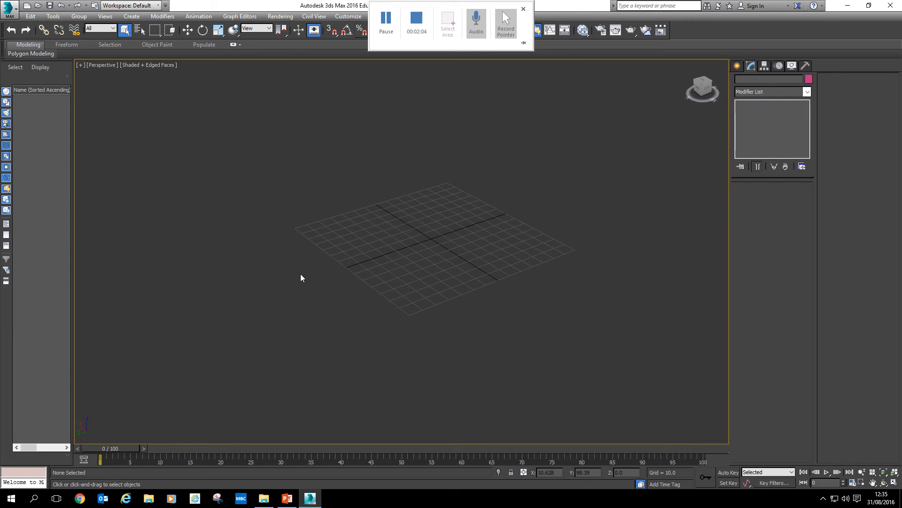
key("t")
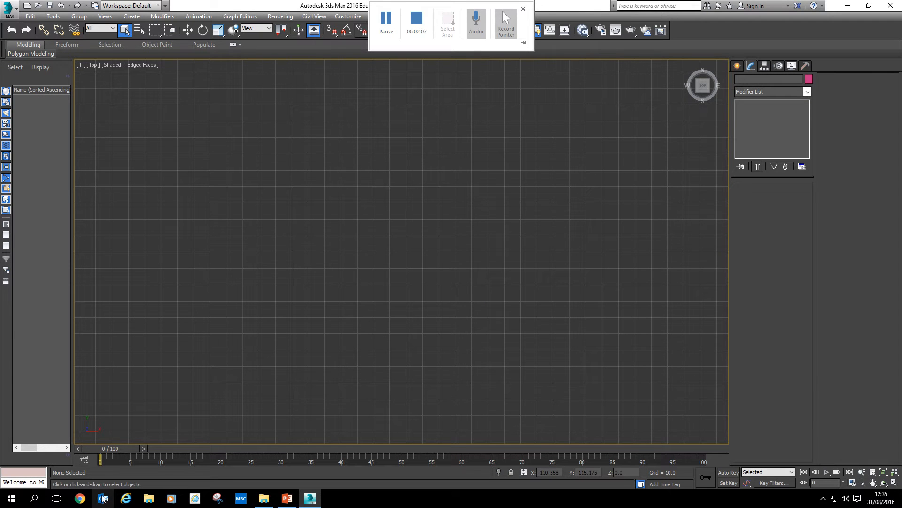
Switch to Chrome, try a web search for "sword" and close the browser window.
left_click(83, 497)
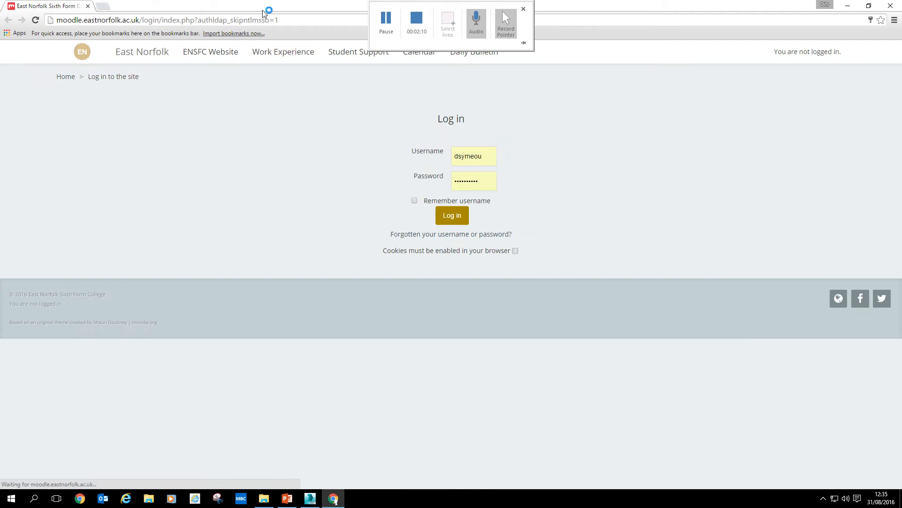
left_click_drag(268, 9, 548, 126)
left_click(528, 137)
type("sword")
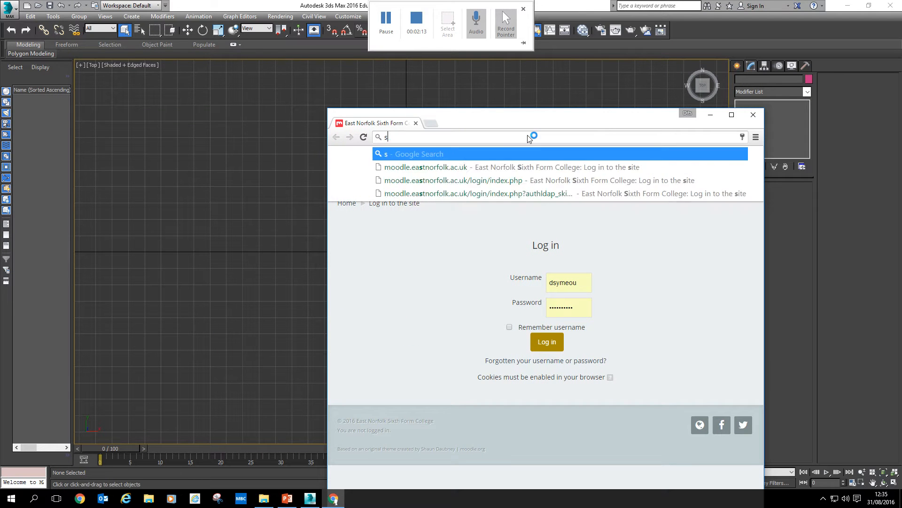
key("Return")
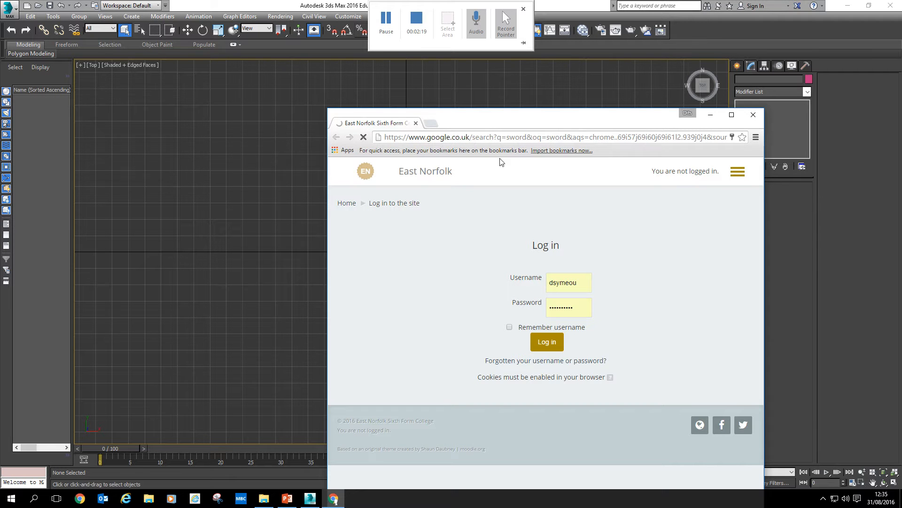
left_click(753, 115)
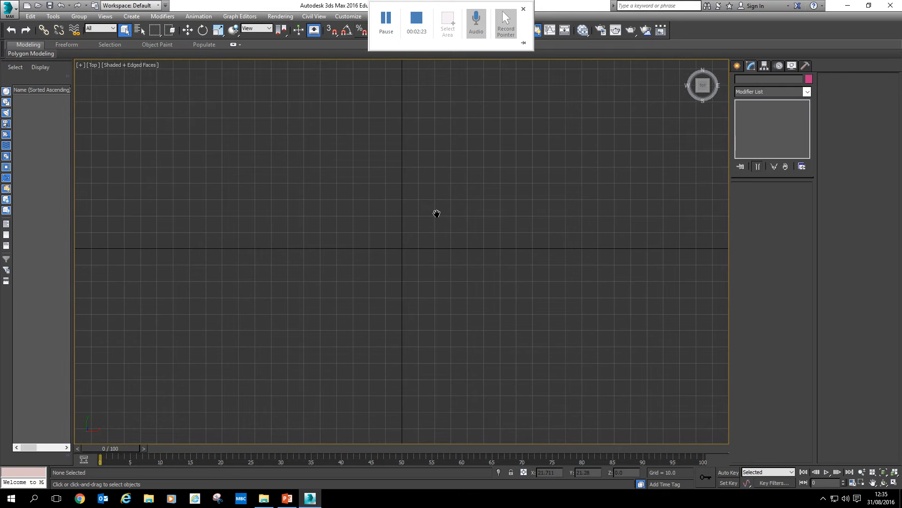
Create a rectangular Plane primitive about 219 long and 251 wide around the centre of the Top view.
left_click(736, 67)
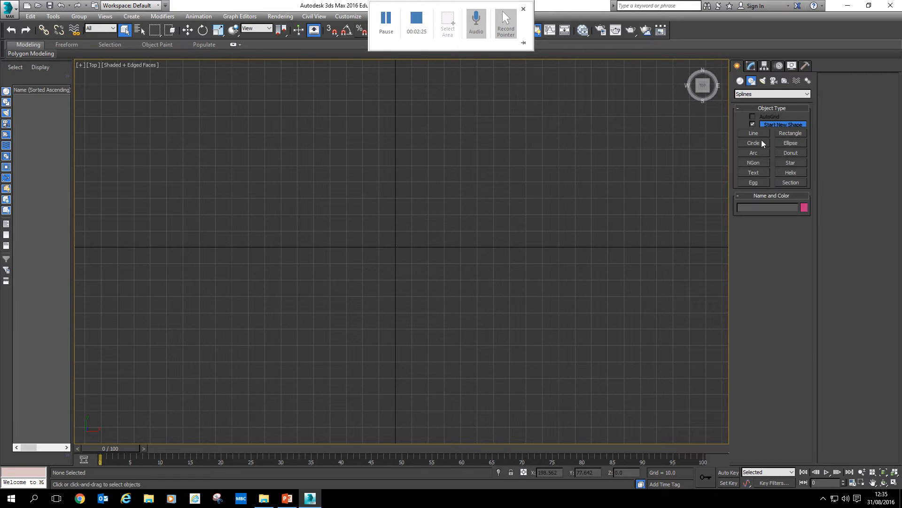
left_click(741, 81)
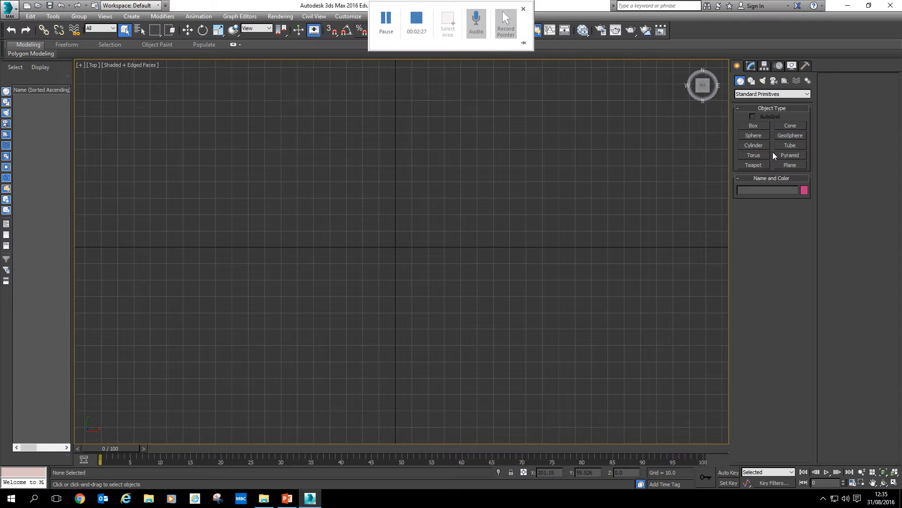
left_click(389, 29)
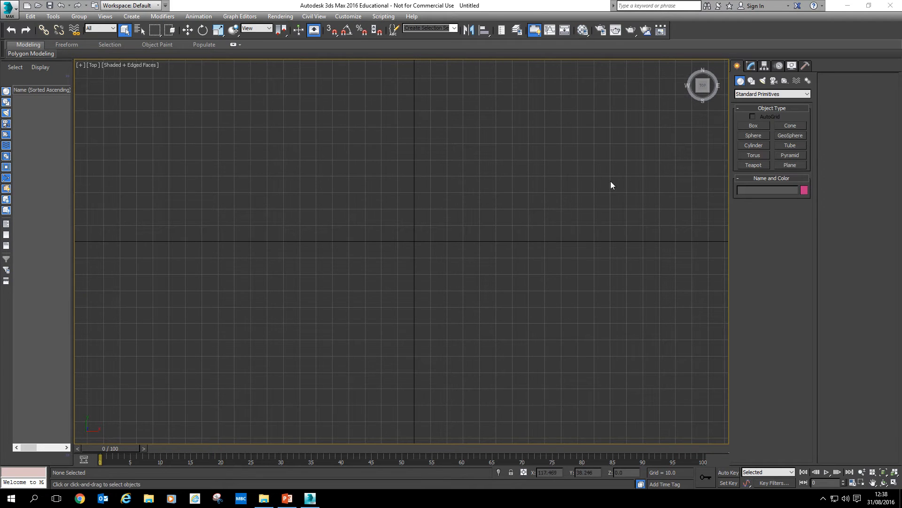
left_click(781, 165)
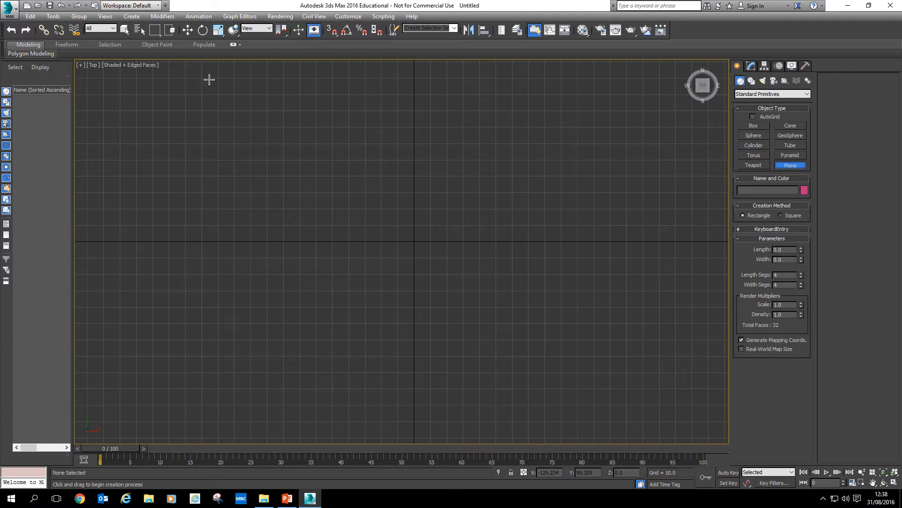
left_click_drag(200, 78, 612, 437)
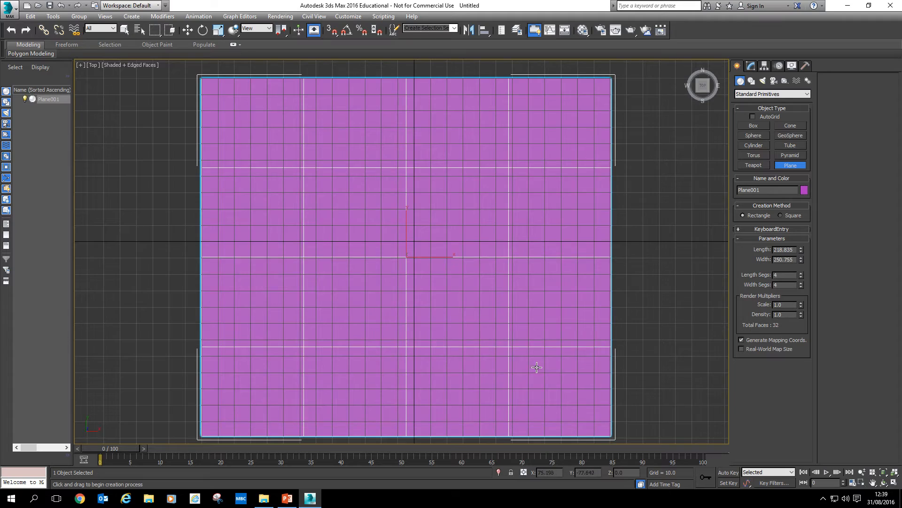
Set the plane's length segments and width segments to 1 each.
middle_click_drag(538, 365, 555, 303, "alt")
key("t")
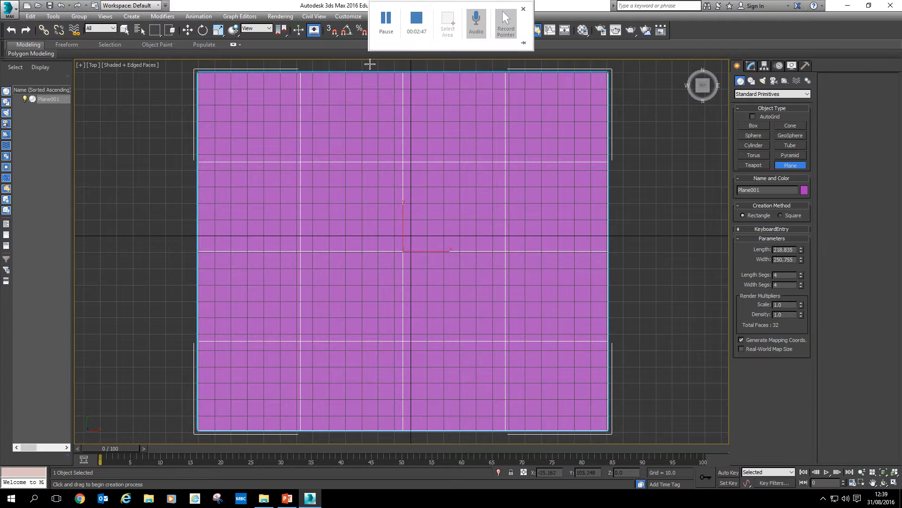
right_click(648, 199)
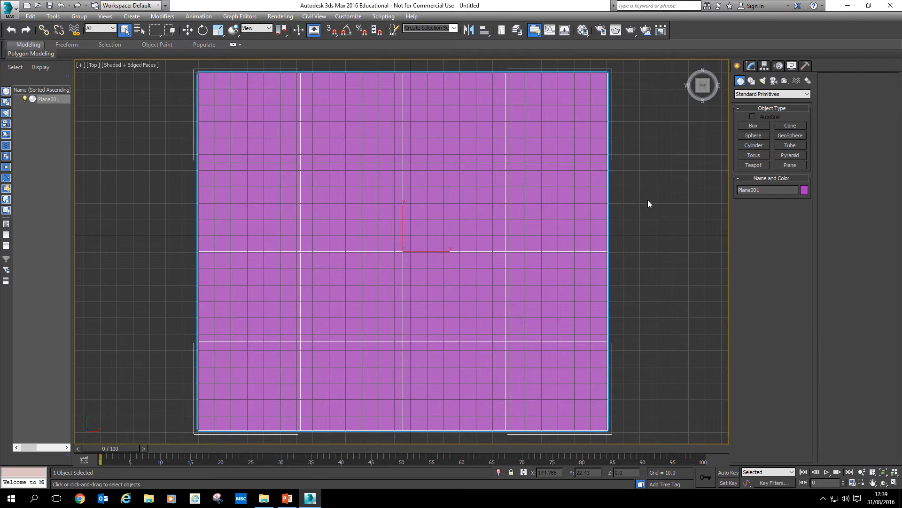
left_click(750, 67)
right_click(801, 224)
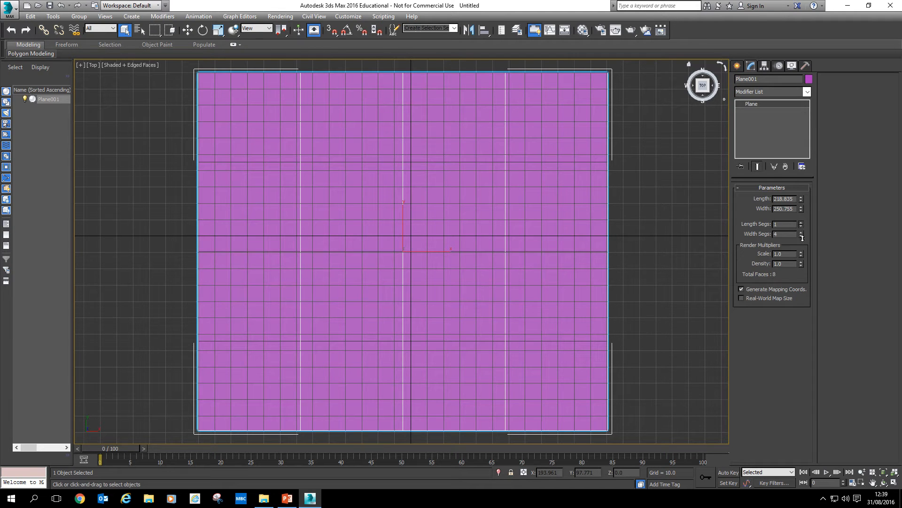
right_click(801, 234)
middle_click_drag(576, 285, 580, 285)
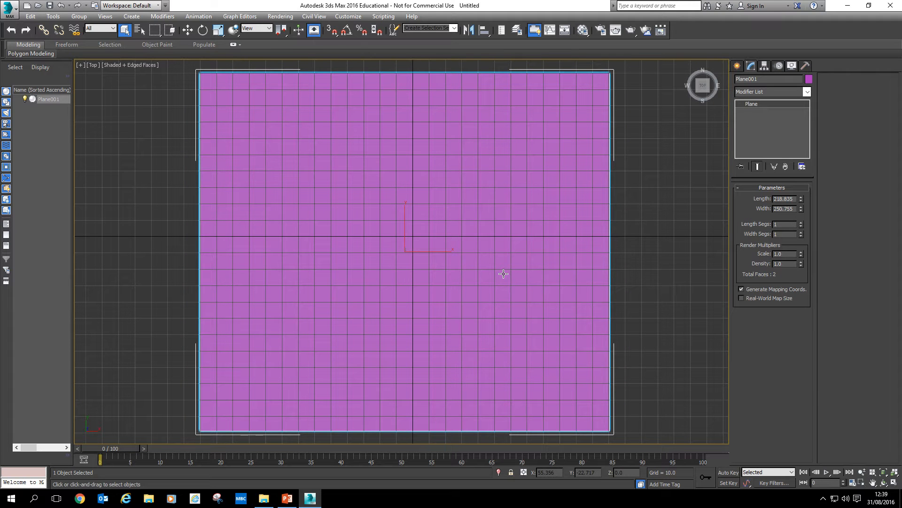
middle_click_drag(473, 274, 472, 272)
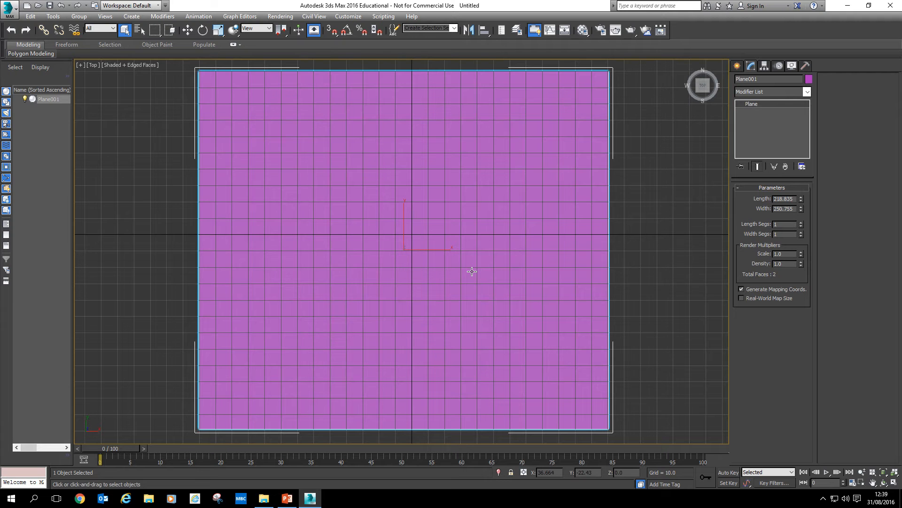
Reset the first sample material holding the guitar bitmap to its default settings.
key("m")
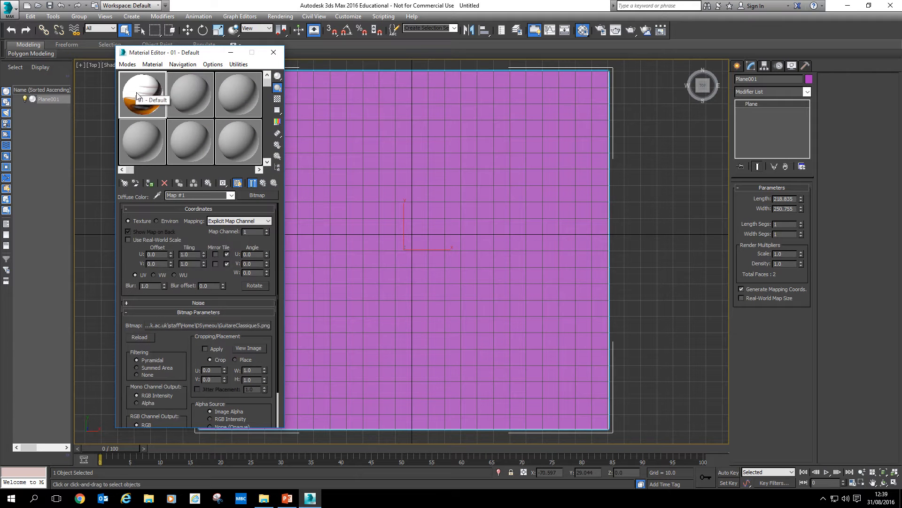
left_click(164, 183)
left_click(489, 284)
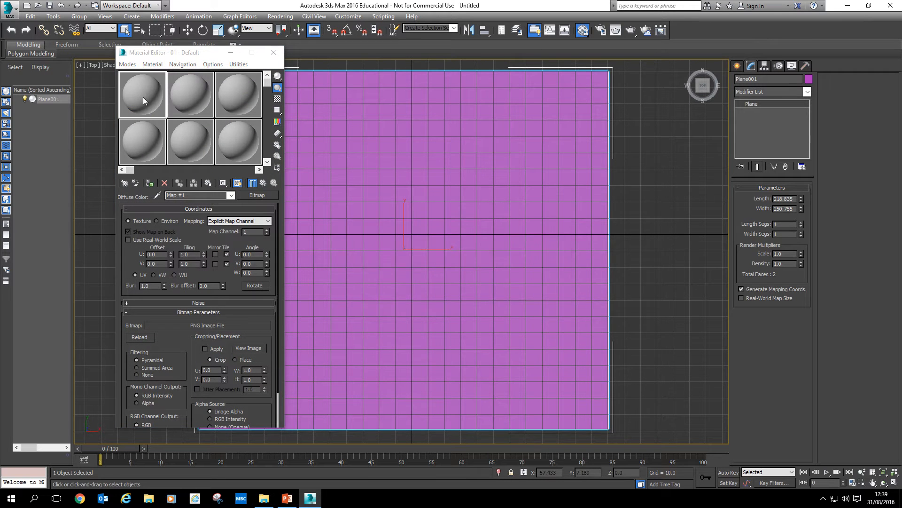
Switch the Material Editor to Slate mode and move its window slightly aside.
left_click(127, 65)
left_click(111, 77)
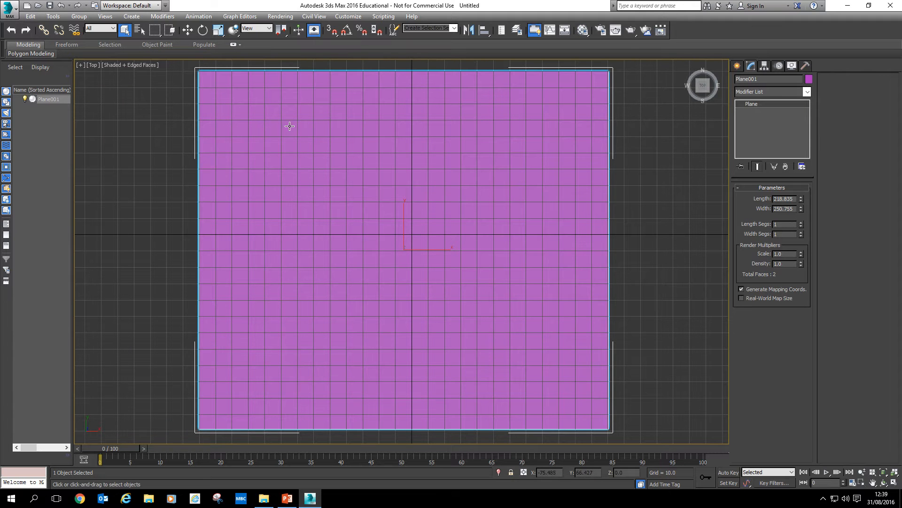
key("m")
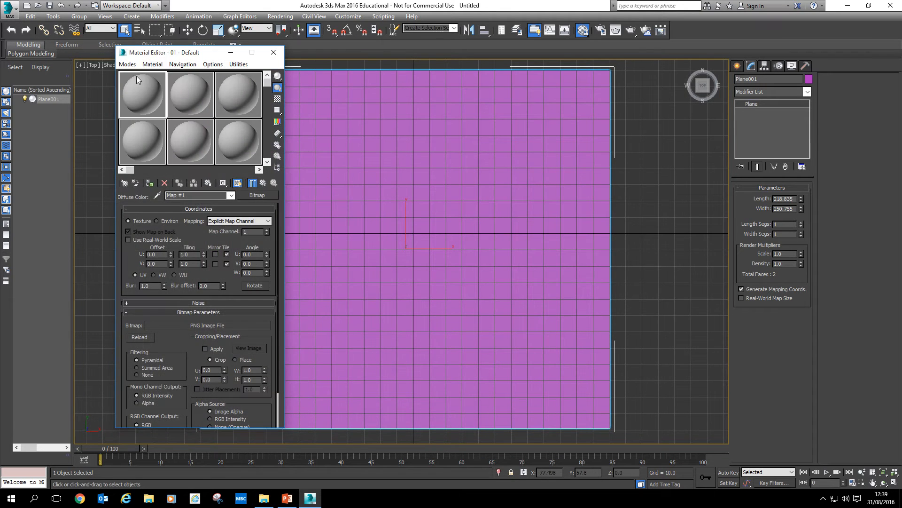
left_click(128, 65)
left_click(105, 87)
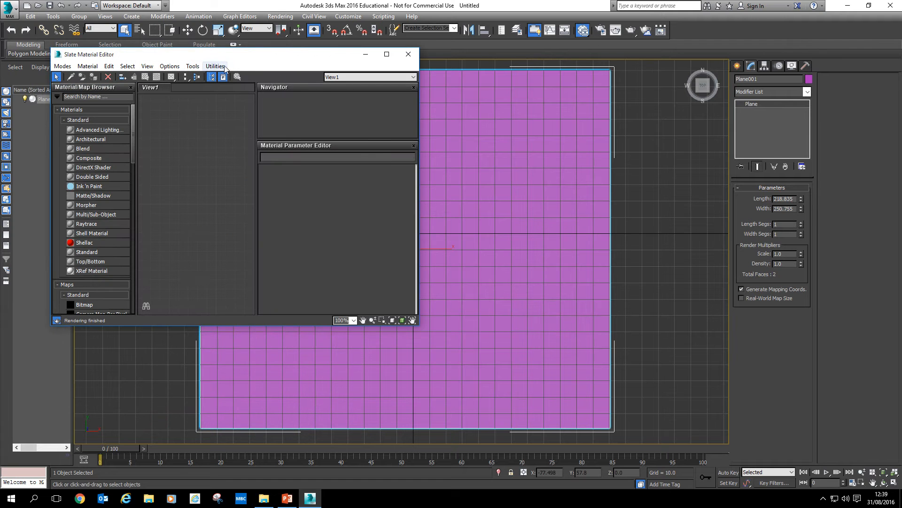
left_click_drag(219, 56, 199, 60)
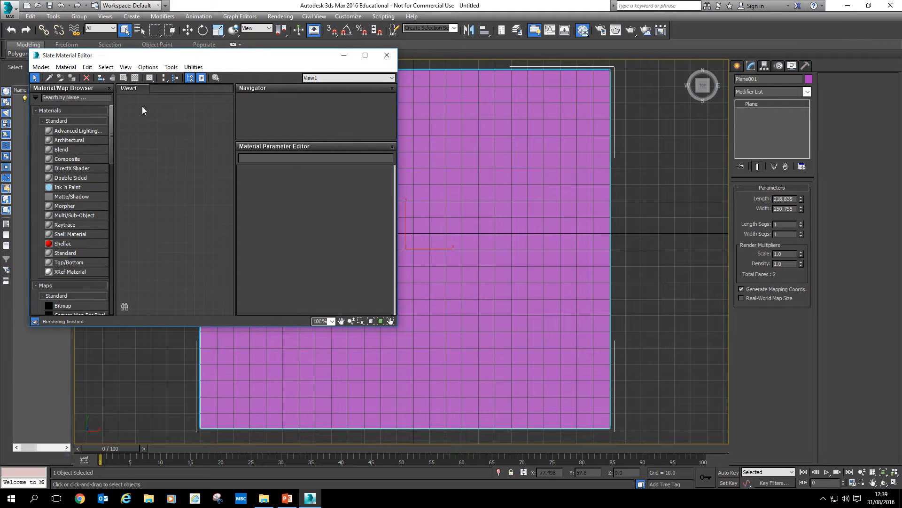
Add a Standard material node and load the bitmap GuitareClassique5.png as its Diffuse Color map.
left_click(55, 254)
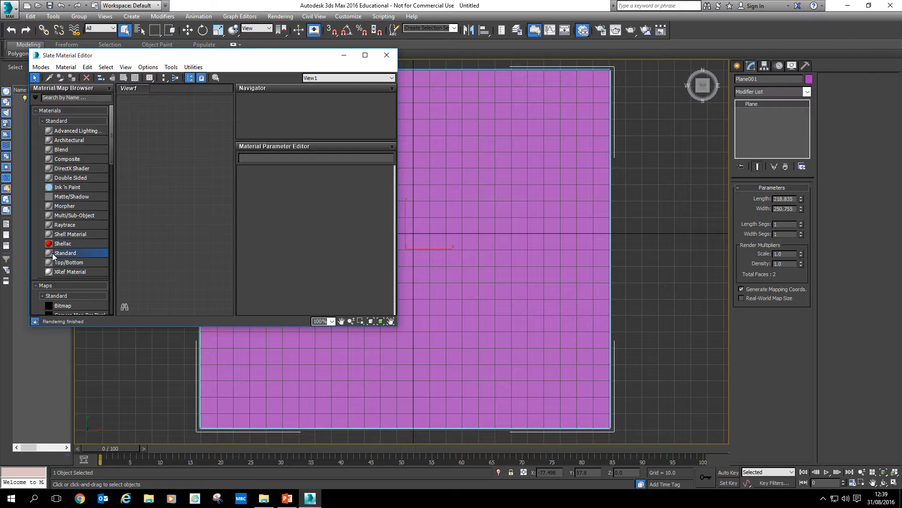
left_click_drag(53, 255, 186, 211)
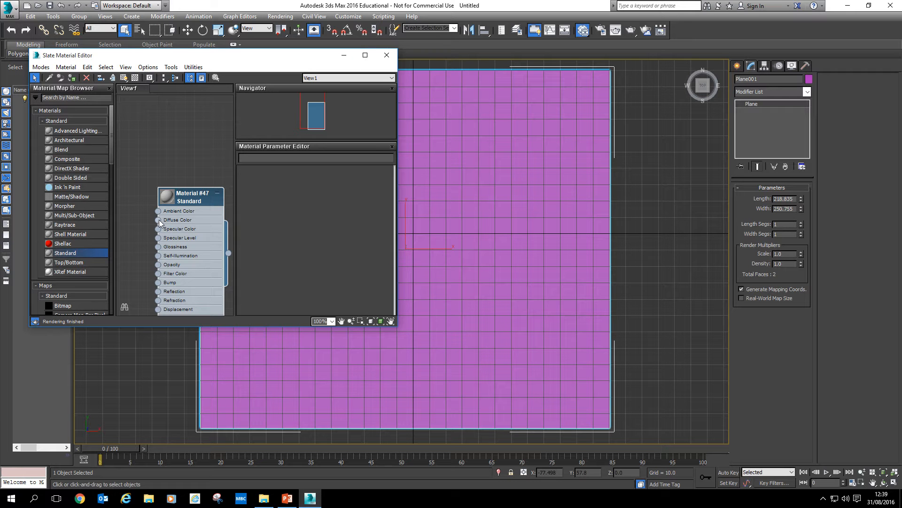
left_click_drag(158, 220, 132, 215)
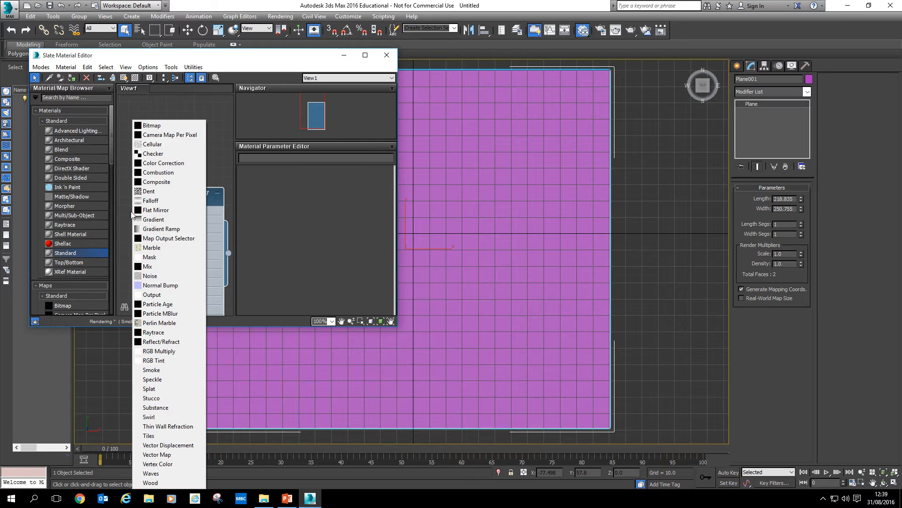
left_click(151, 126)
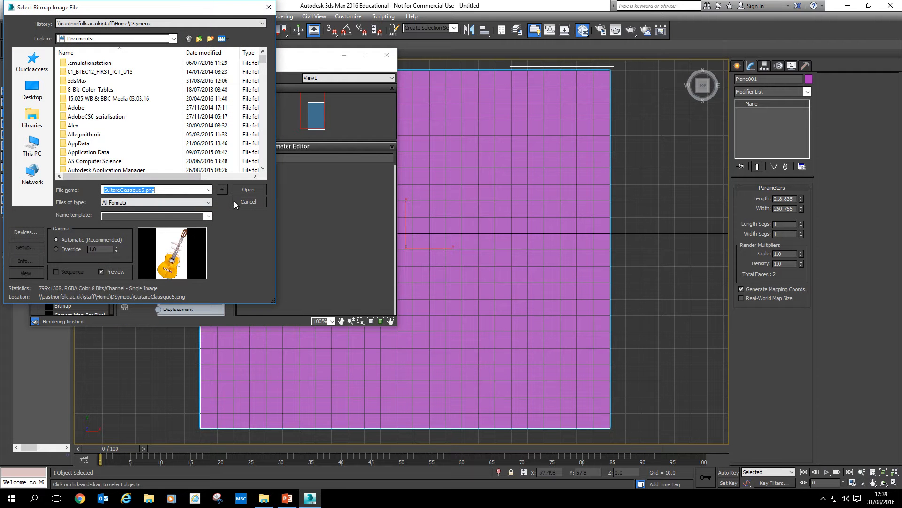
left_click(241, 190)
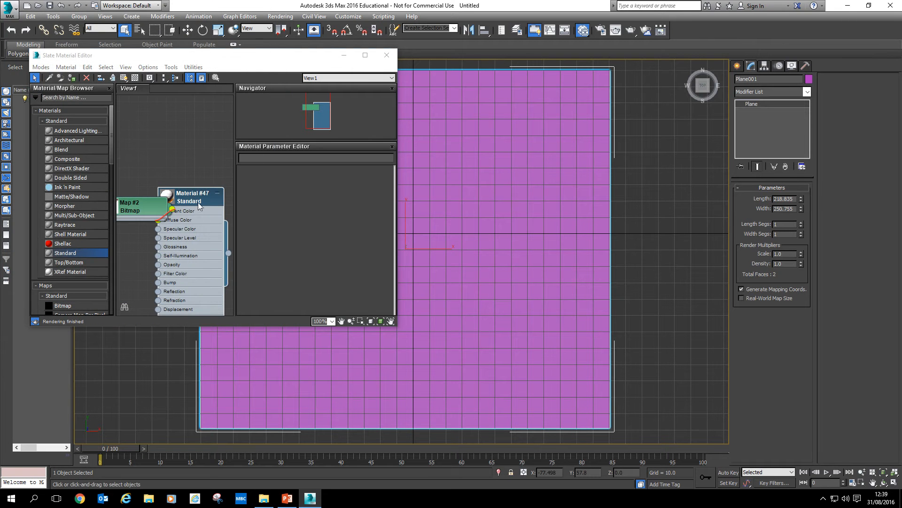
Assign the guitar material to the plane, show it shaded in the viewport and close the Slate Material Editor.
left_click_drag(206, 203, 178, 193)
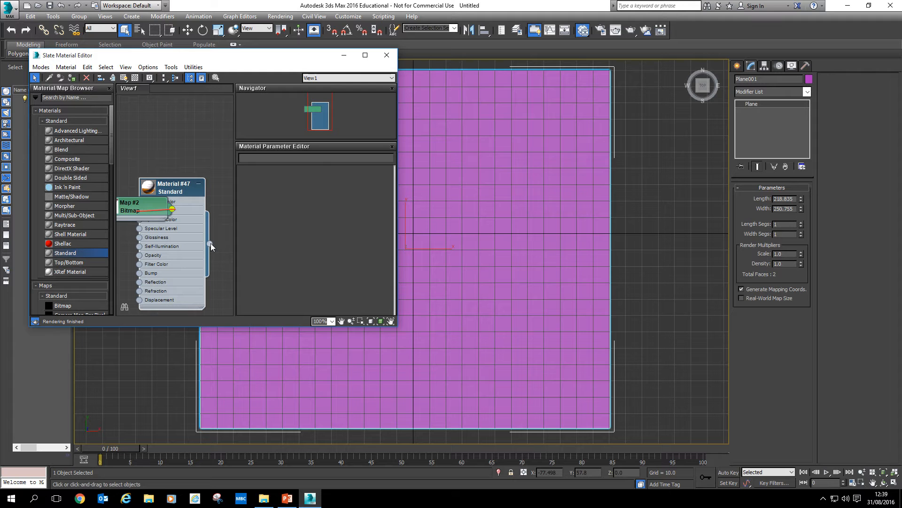
left_click_drag(210, 244, 451, 255)
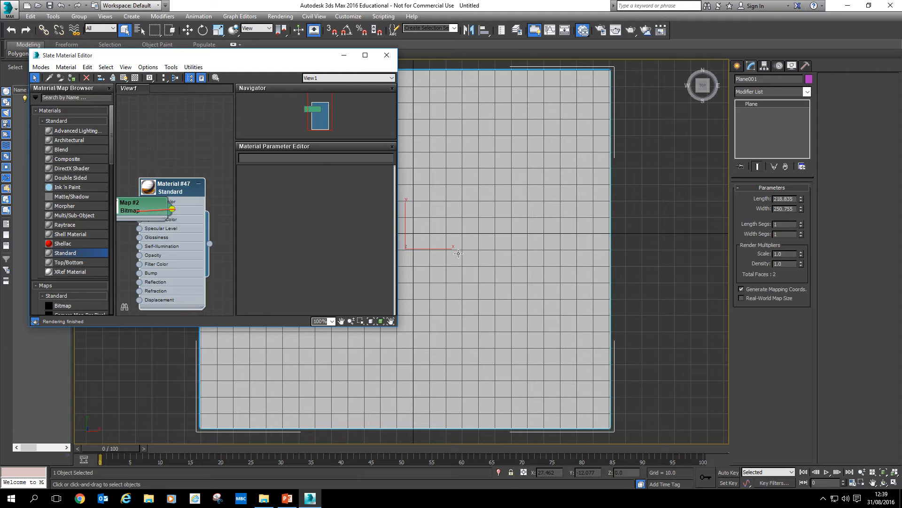
left_click_drag(169, 187, 198, 206)
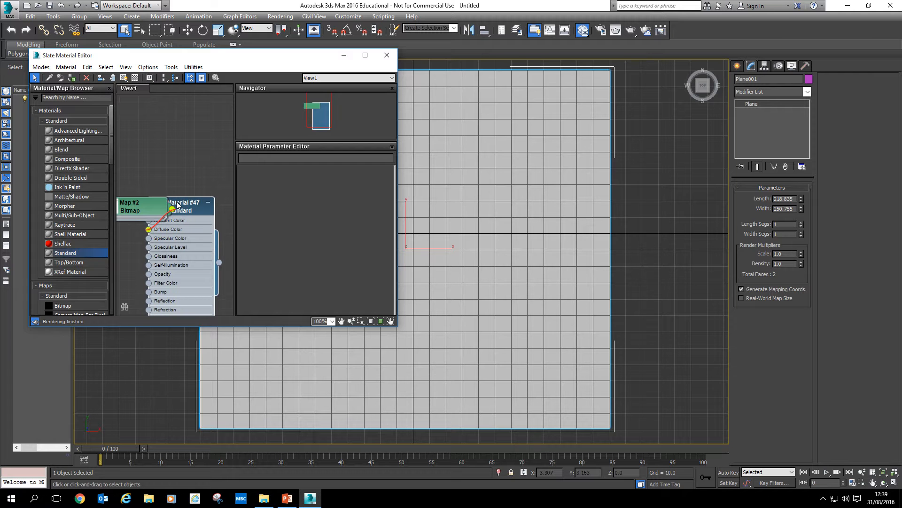
left_click(124, 78)
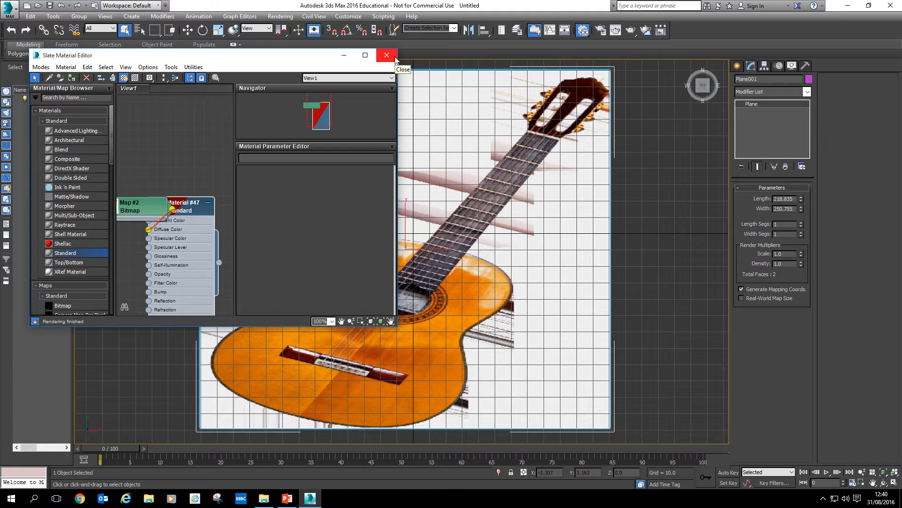
left_click(395, 58)
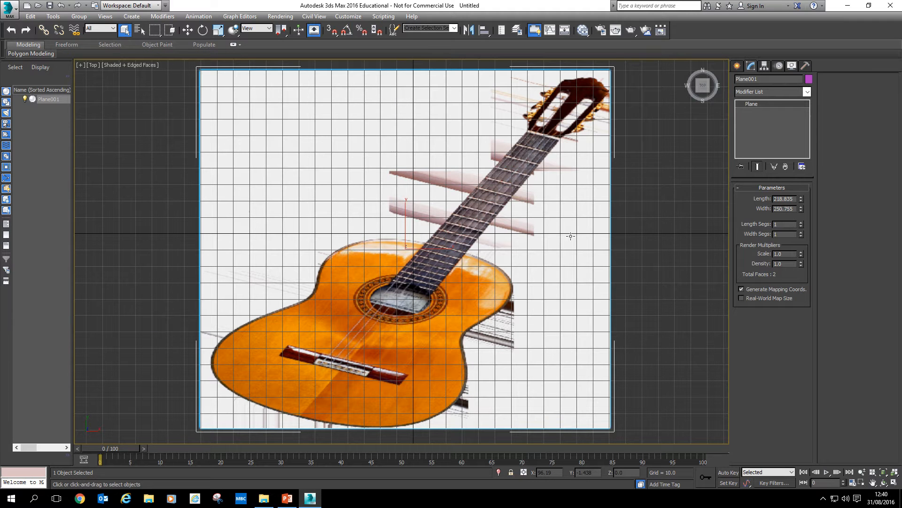
Rotate the guitar plane about 39.4° around Z so the neck stands upright, and narrow it slightly along X.
key("w")
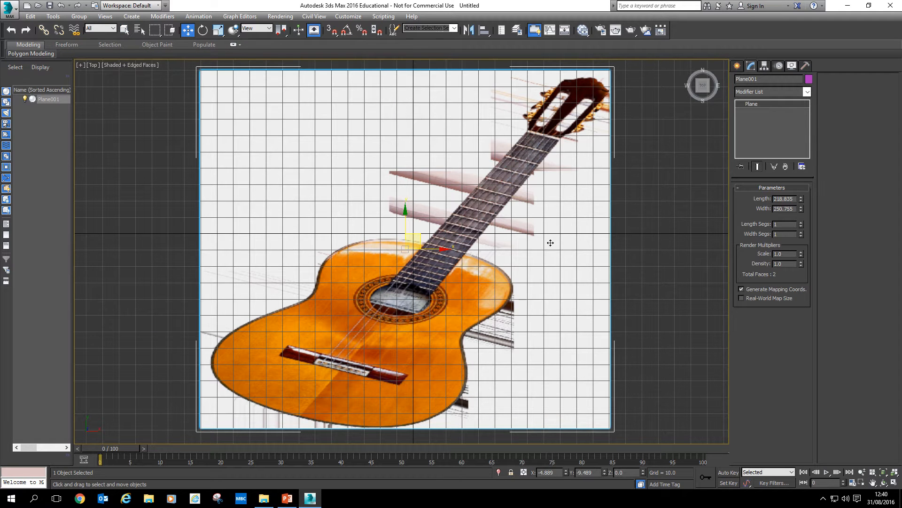
key("e")
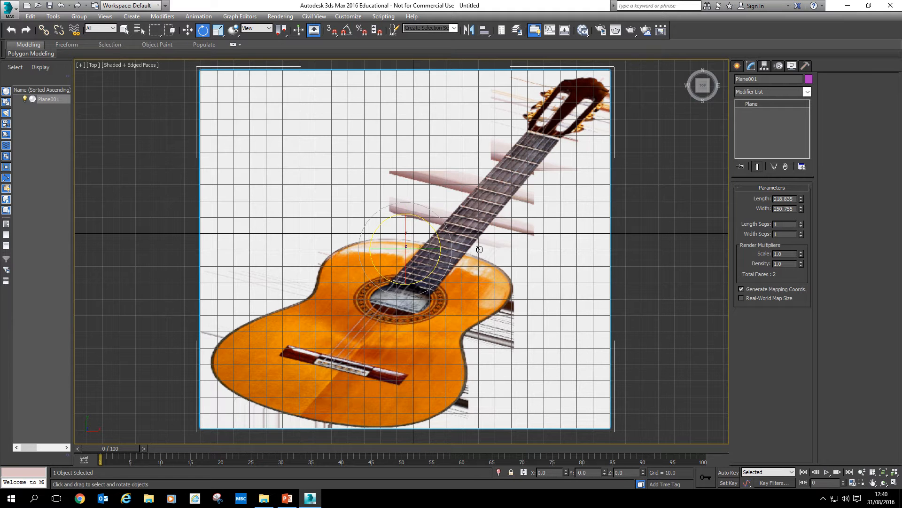
left_click_drag(441, 239, 422, 205)
key("r")
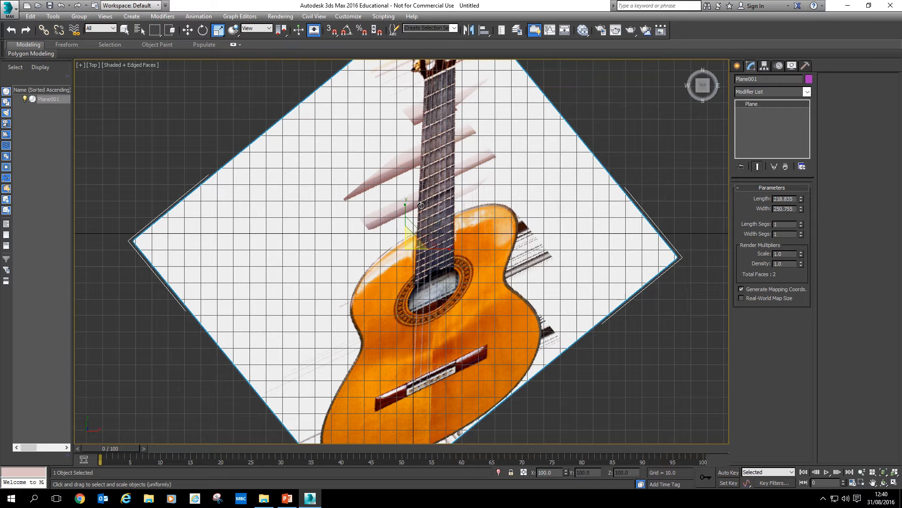
left_click_drag(445, 248, 438, 248)
left_click_drag(405, 215, 440, 245)
key("e")
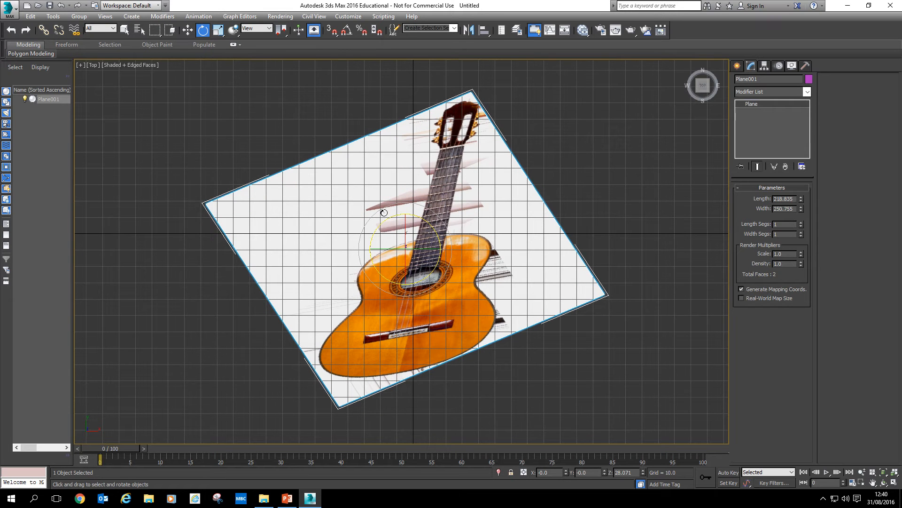
left_click(219, 31)
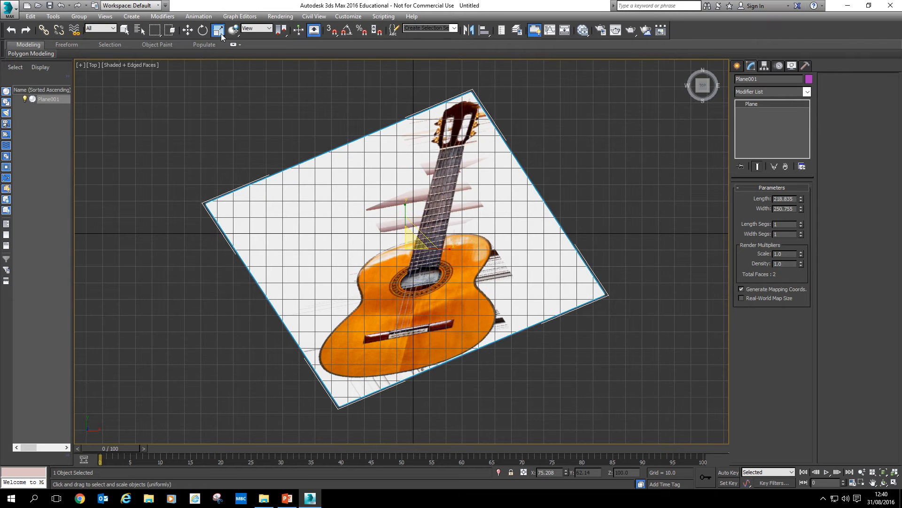
left_click(203, 30)
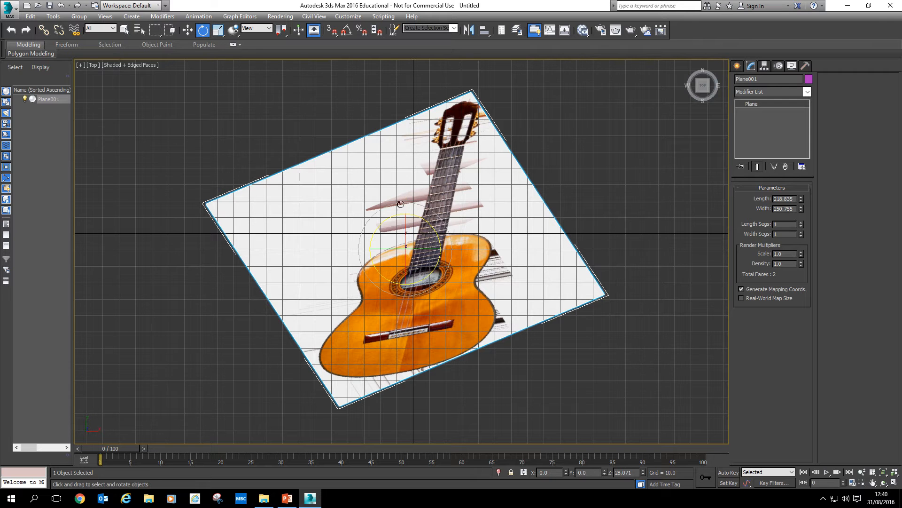
key("ctrl+z")
key("ctrl+z")
key("ctrl+z")
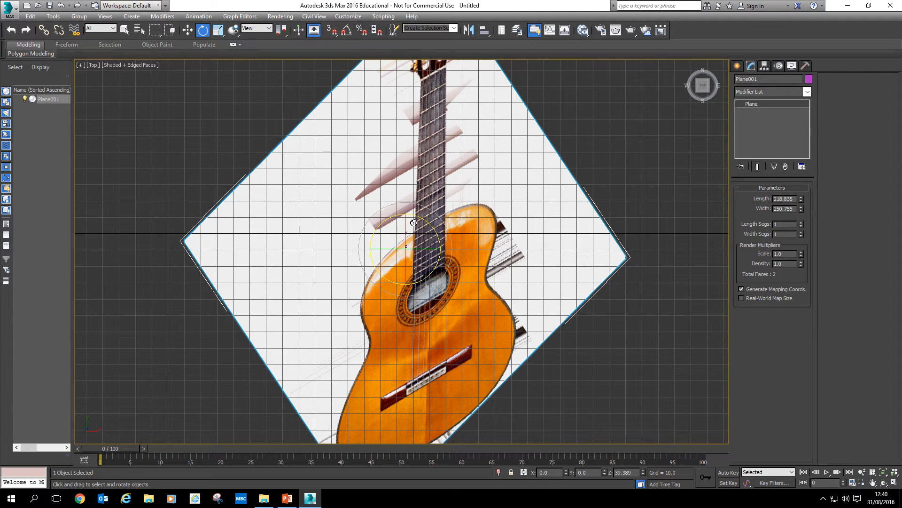
Scale the guitar plane down to 73% in X and Y and adjust its Z rotation to about 41.1°.
key("r")
left_click_drag(413, 222, 418, 273)
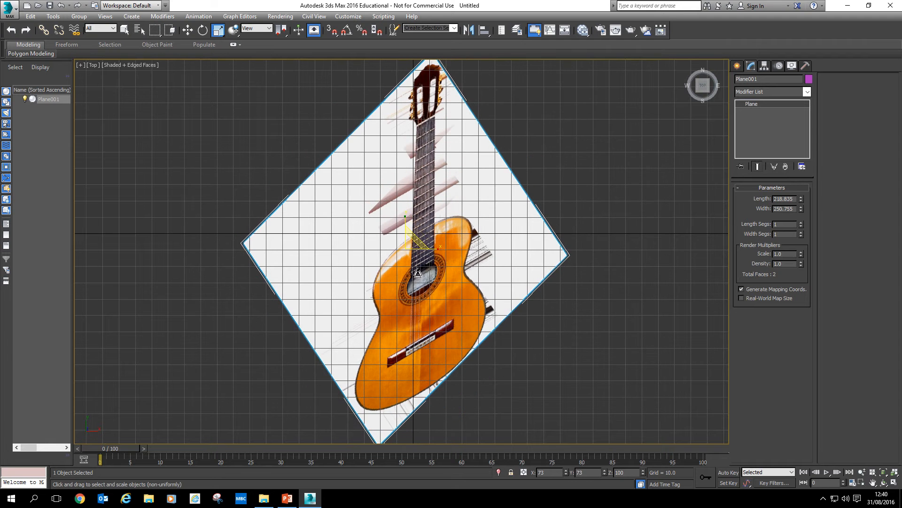
key("e")
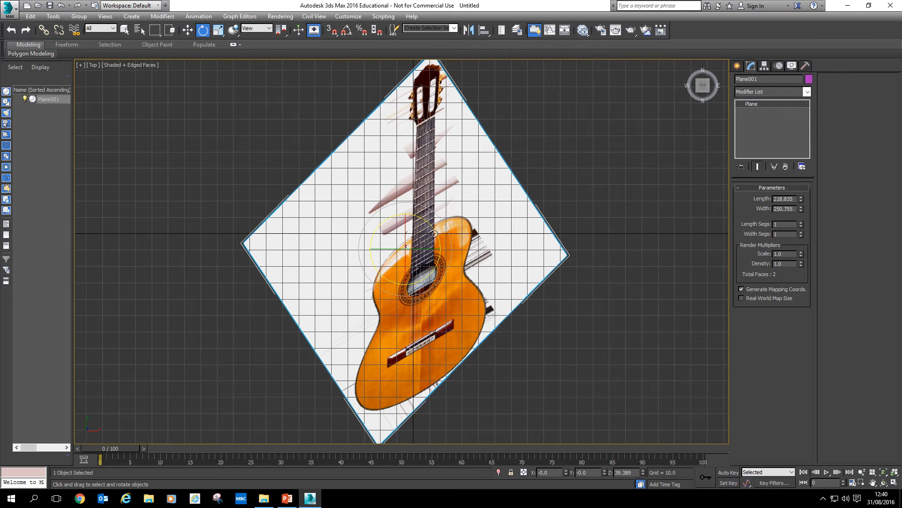
left_click_drag(434, 233, 434, 231)
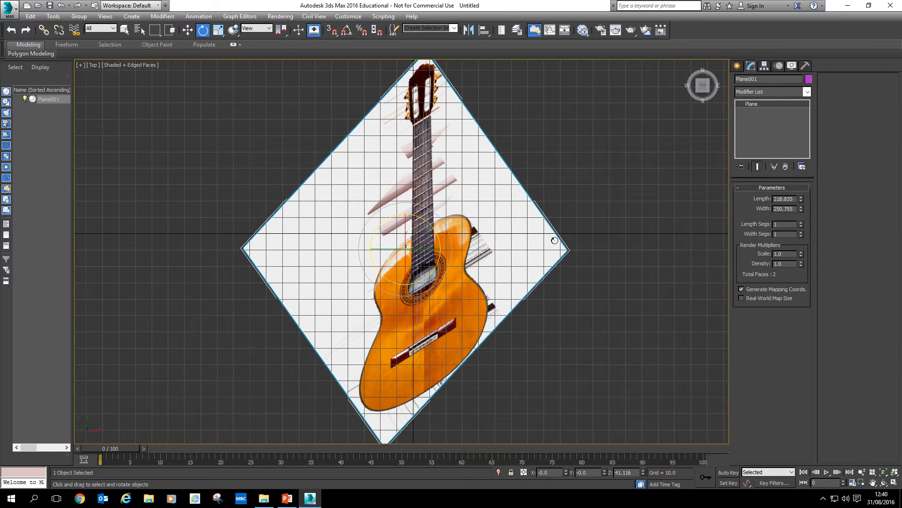
Lower the guitar plane below the grid to about Z -21.56 in the Left view and look at it in Perspective.
key("w")
middle_click_drag(545, 332, 546, 335)
left_click(737, 66)
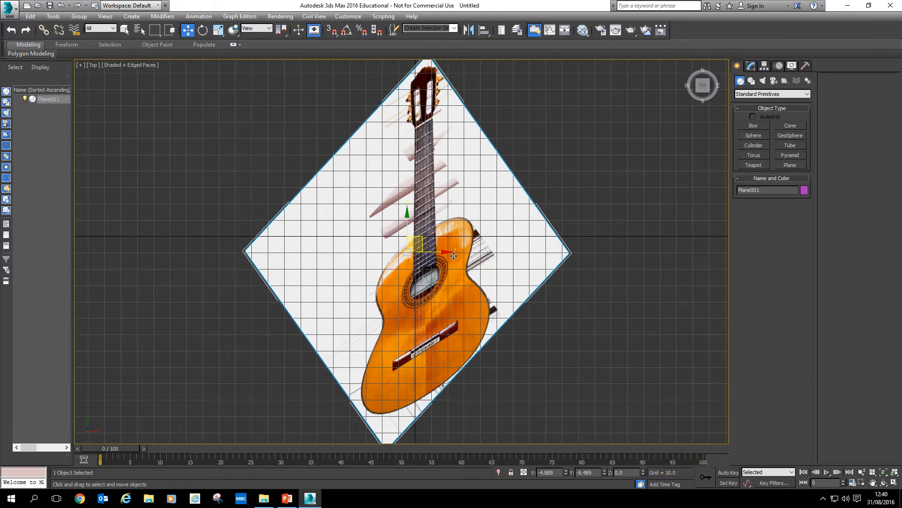
key("l")
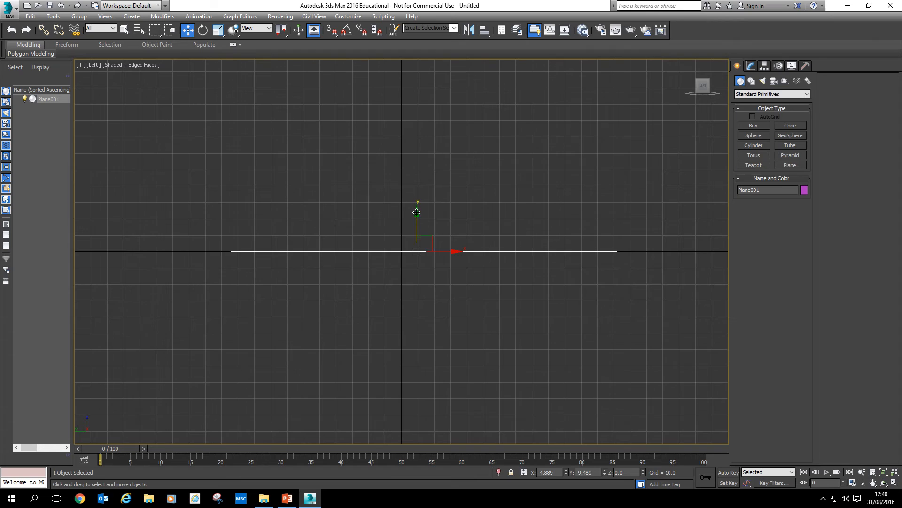
left_click_drag(417, 212, 417, 246)
key("t")
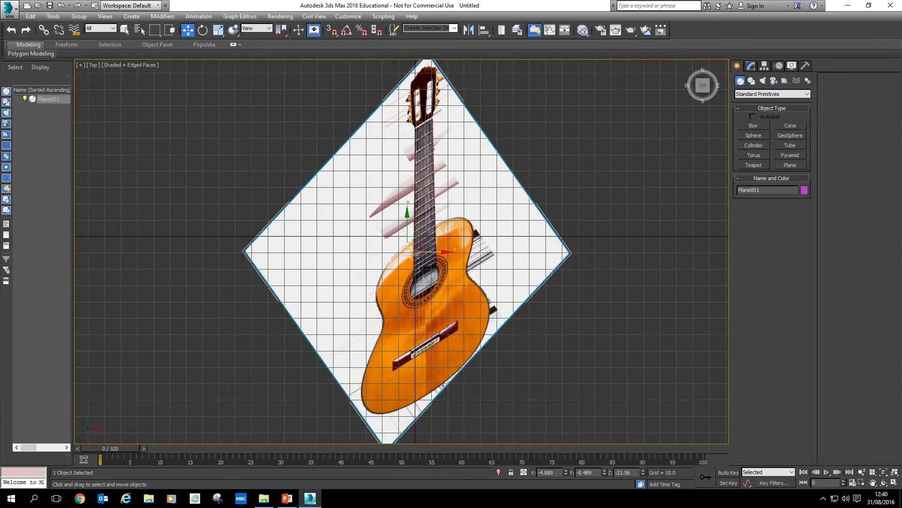
middle_click_drag(417, 254, 430, 271, "alt")
key("p")
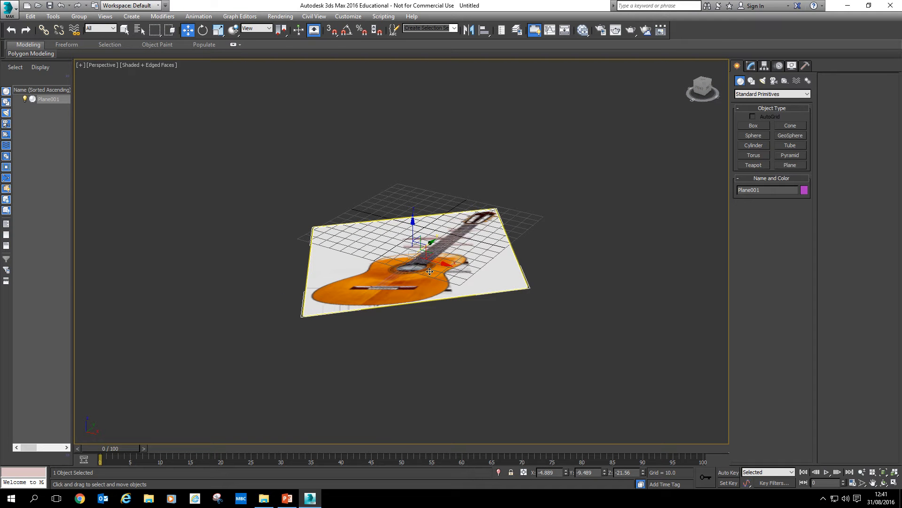
In the Top view, start a Line spline where the guitar body meets the neck's left edge and trace the upper-left bout down to the waist.
key("t")
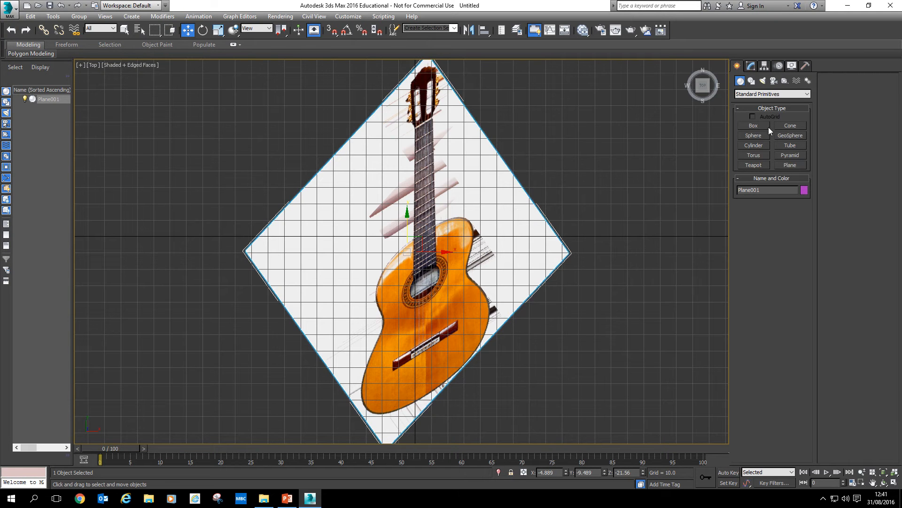
left_click(751, 82)
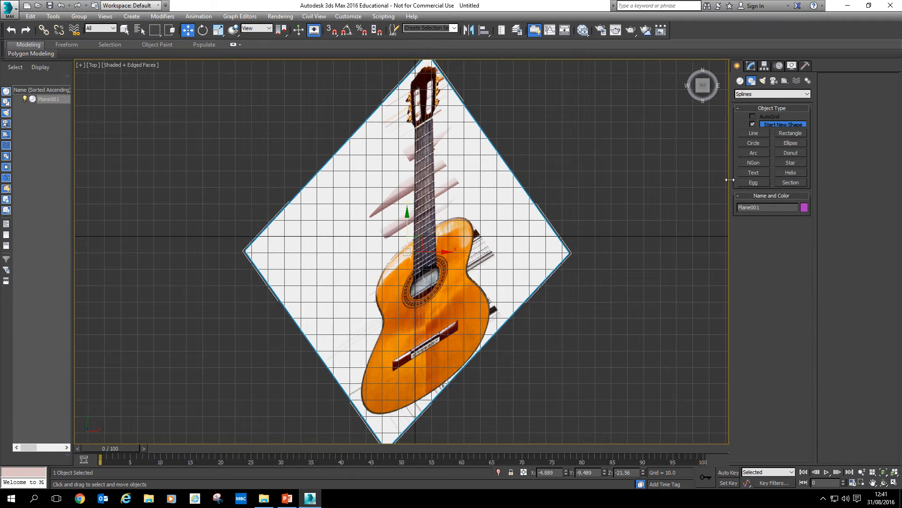
left_click(754, 133)
middle_click_drag(583, 288, 587, 288)
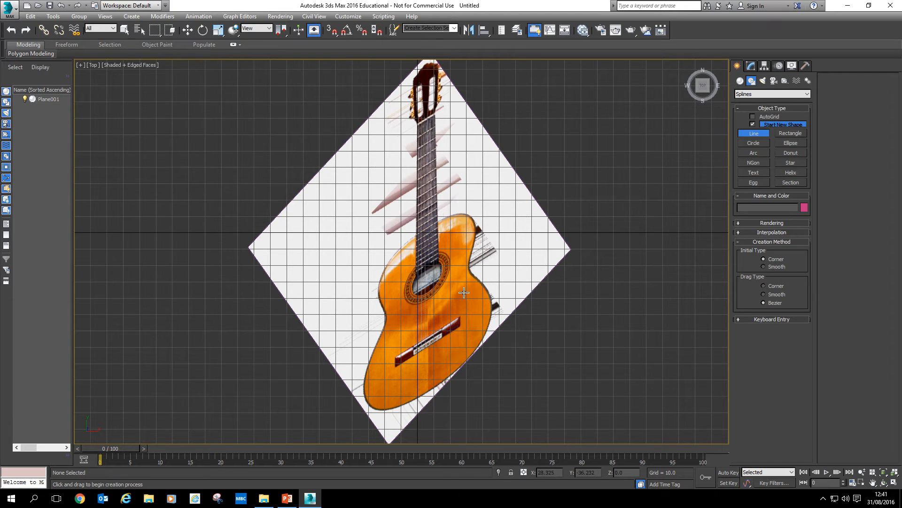
middle_click_drag(464, 292, 465, 301)
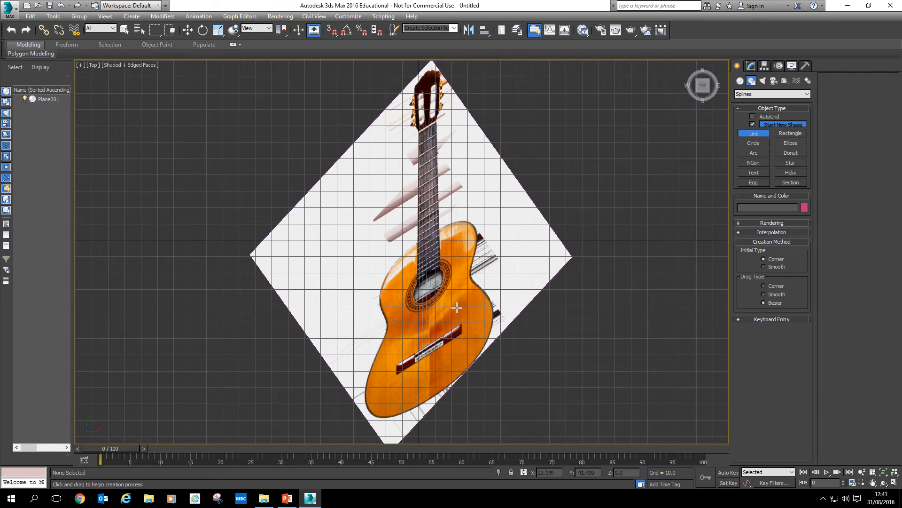
scroll(457, 308, "up", 3)
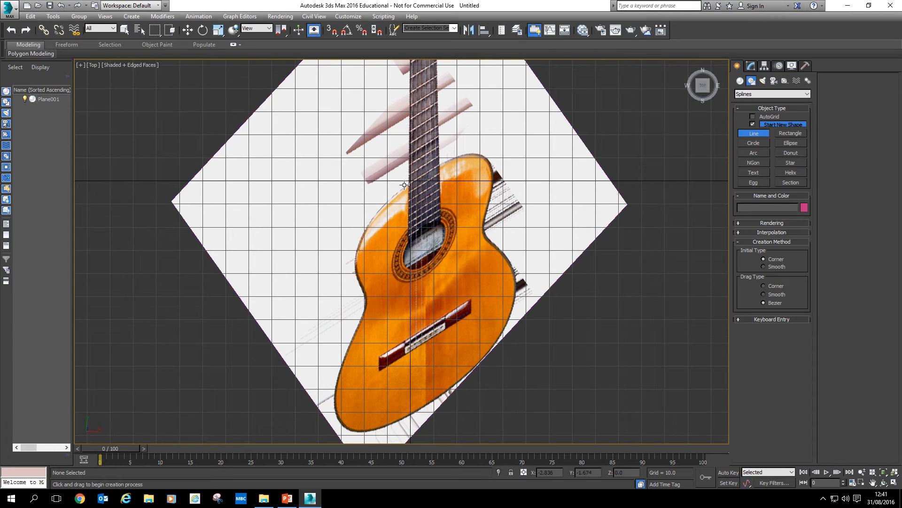
left_click(409, 184)
left_click(385, 205)
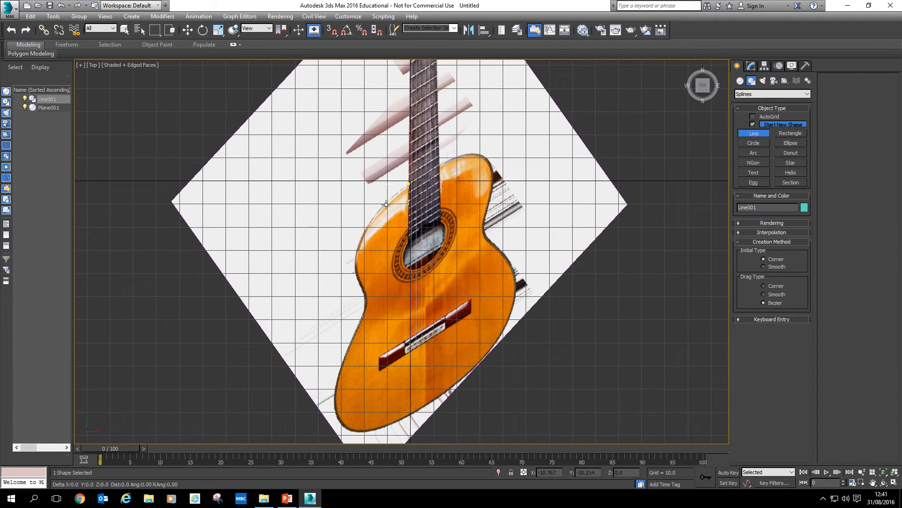
left_click(367, 226)
left_click(356, 250)
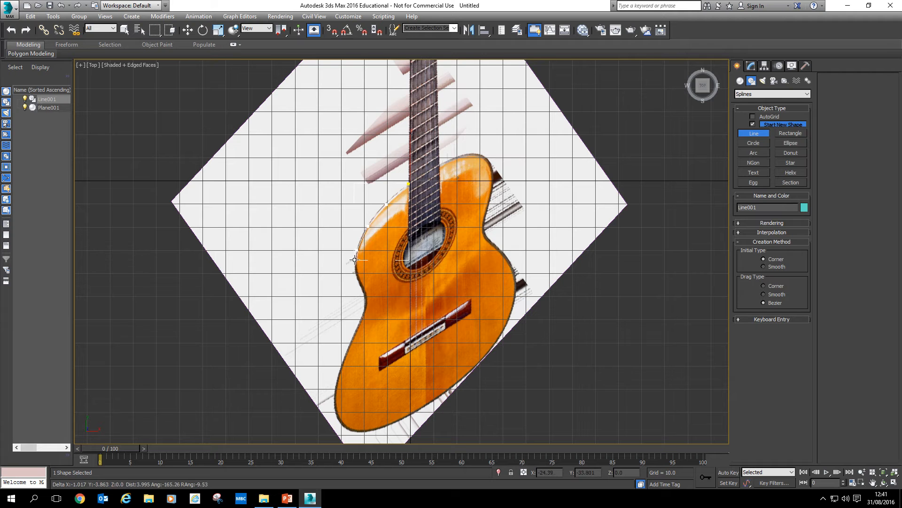
left_click(356, 267)
left_click(363, 289)
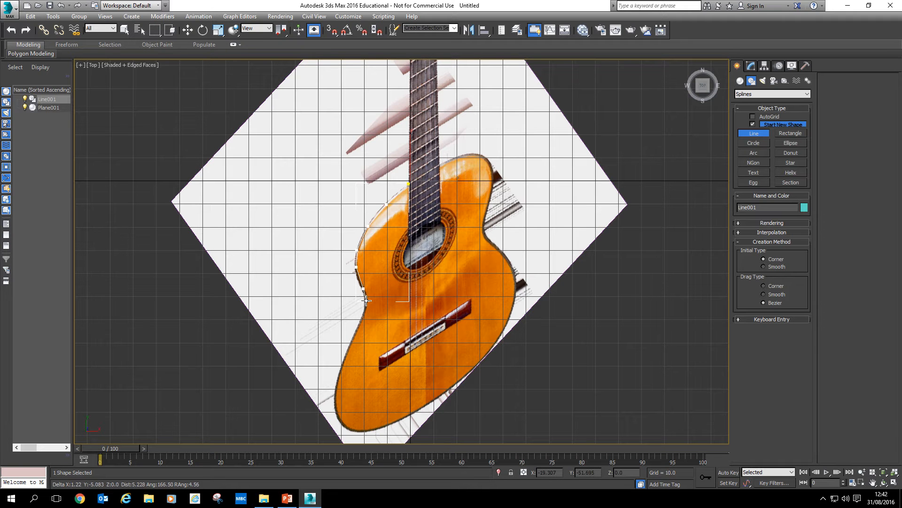
left_click(366, 301)
Continue the body spline from the left waist down the lower-left bout and around the guitar's bottom end.
left_click(363, 316)
left_click(353, 341)
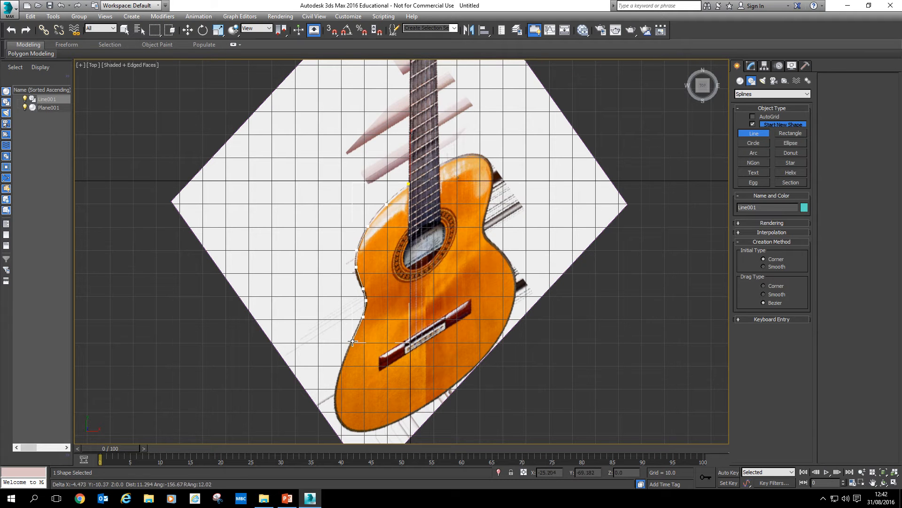
left_click(340, 371)
left_click(337, 389)
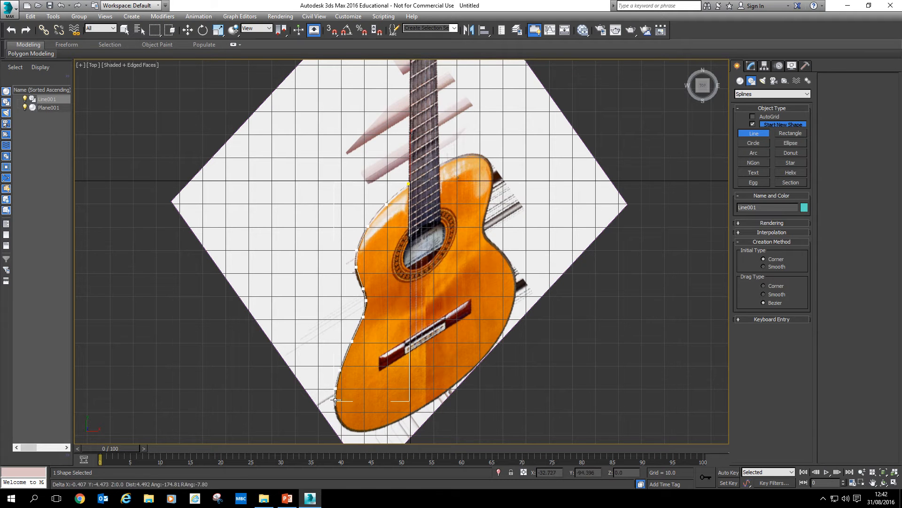
left_click(335, 412)
left_click(343, 425)
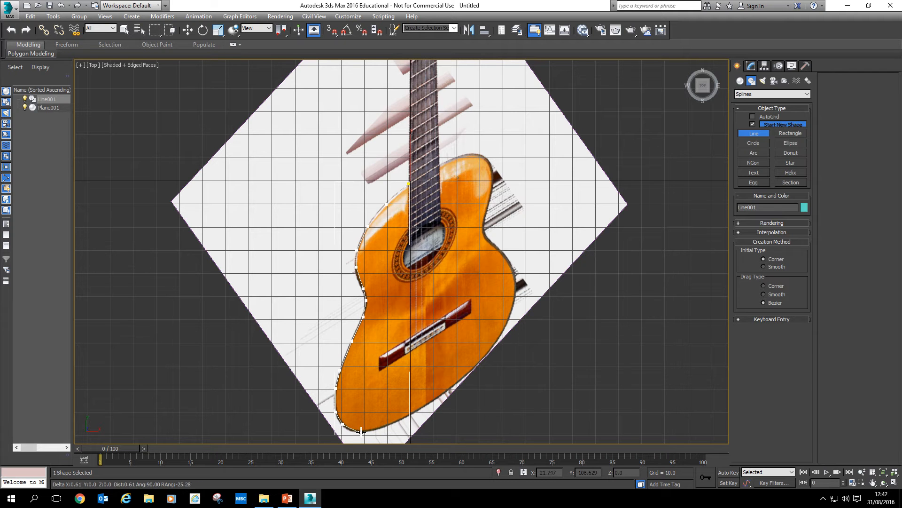
left_click(384, 426)
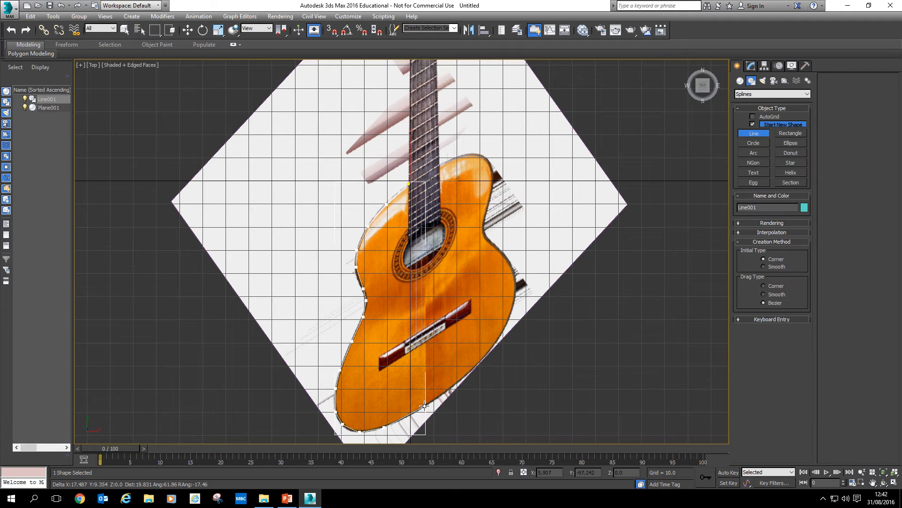
Trace the body spline along the lower-right edge and around the right bout up to the right waist.
left_click(425, 405)
left_click(463, 376)
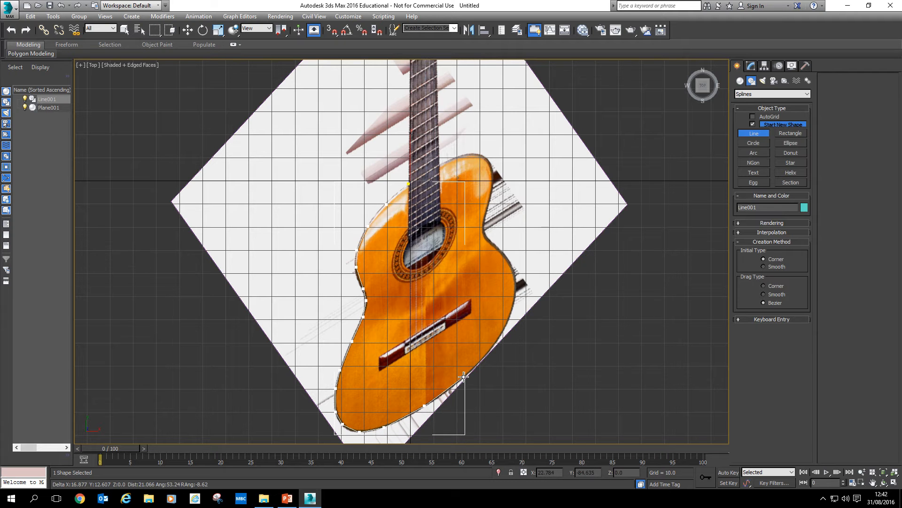
left_click(485, 357)
left_click(502, 331)
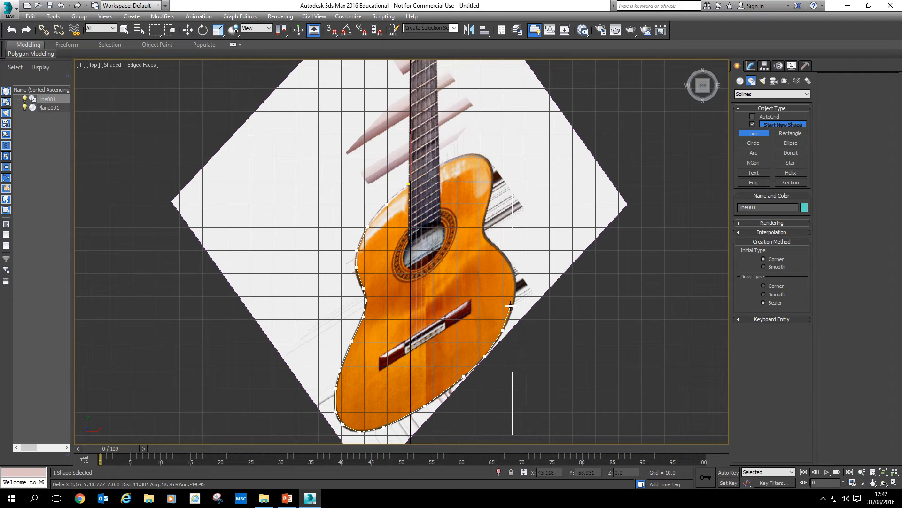
left_click(511, 304)
left_click(515, 284)
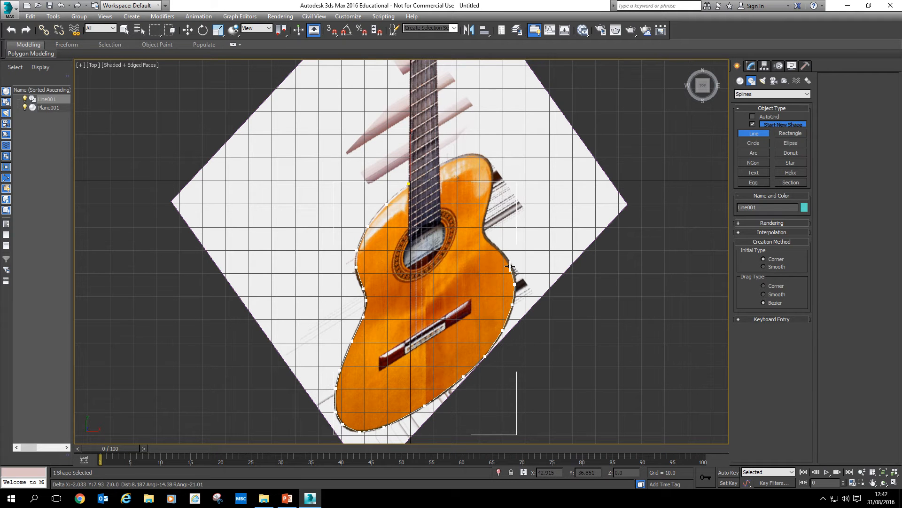
left_click(511, 266)
left_click(498, 247)
left_click(484, 231)
left_click(482, 211)
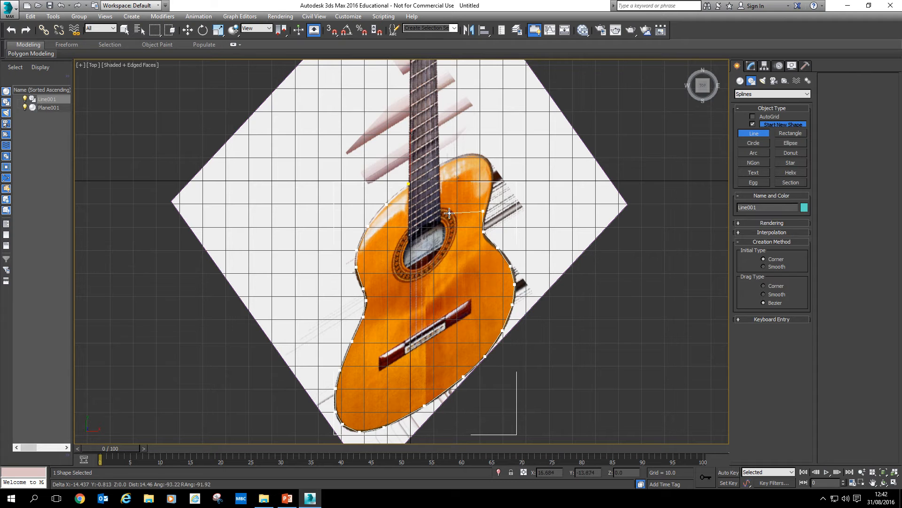
left_click(460, 229)
left_click(450, 289)
key("BackSpace")
key("BackSpace")
key("BackSpace")
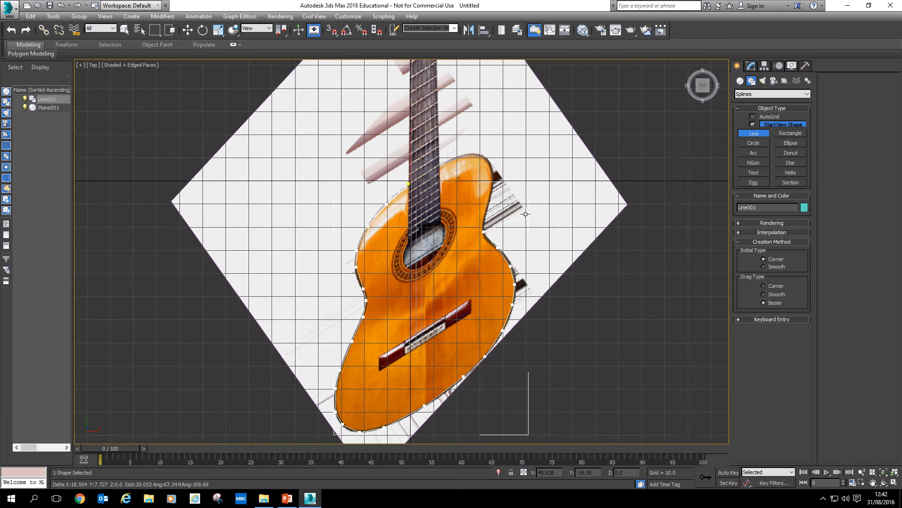
Trace the upper-right bout across the neck back to the first vertex and close the body spline.
left_click(488, 208)
left_click(493, 186)
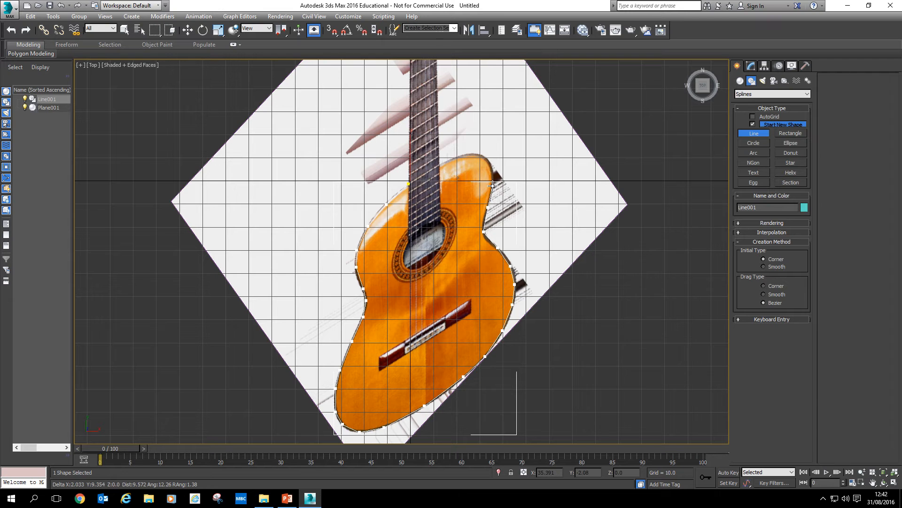
left_click(491, 163)
left_click(480, 156)
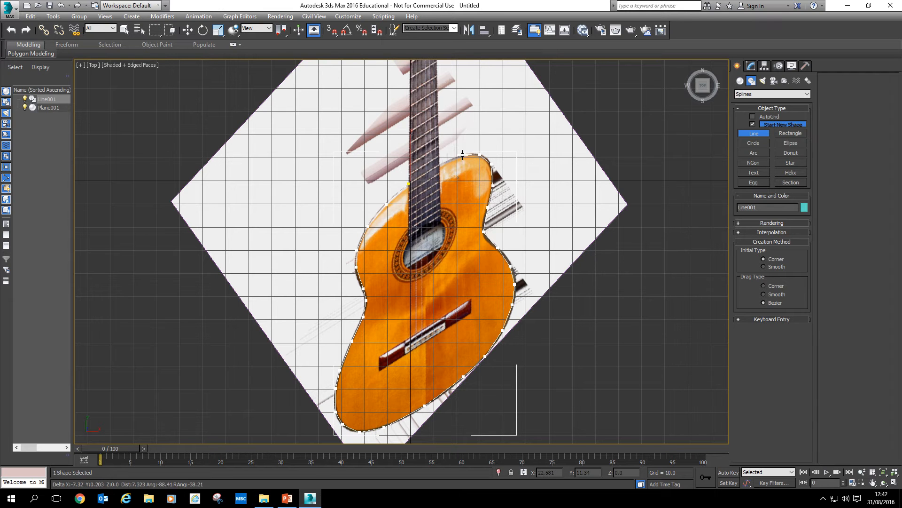
left_click(438, 163)
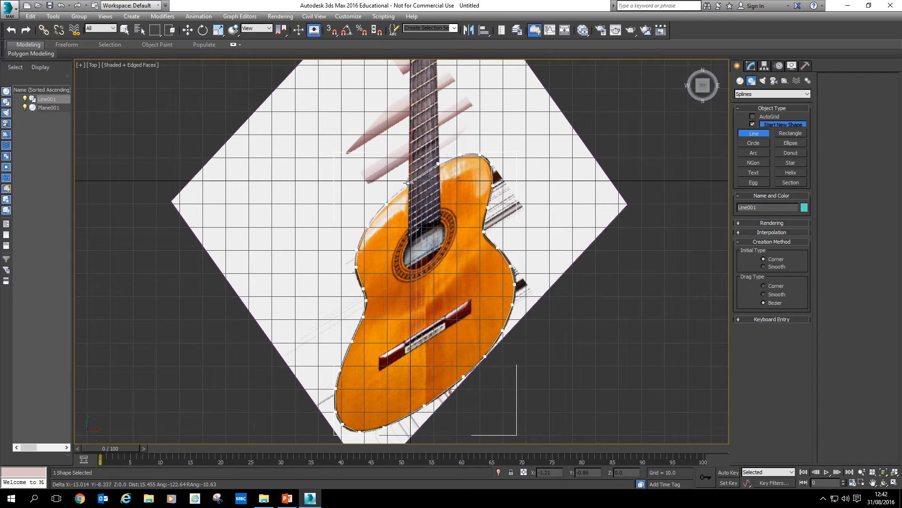
left_click(409, 182)
left_click(430, 279)
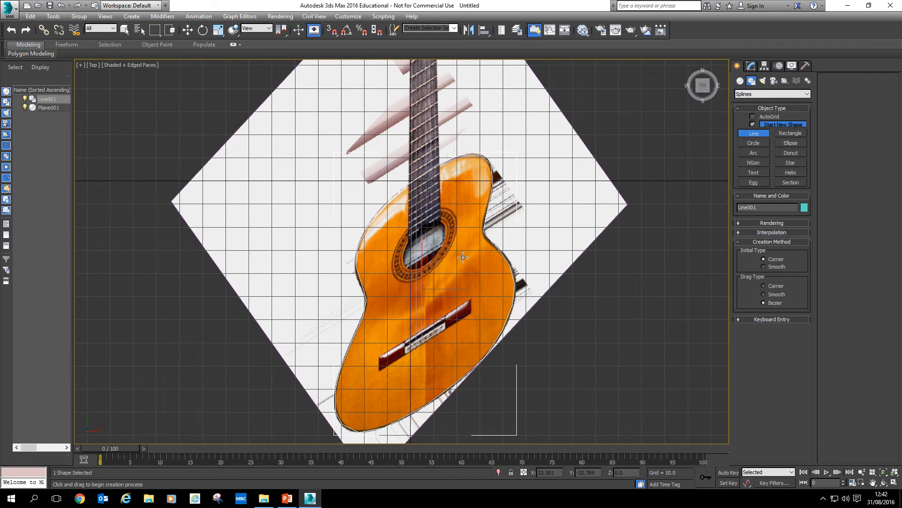
Start a second Line spline at the neck's lower-left corner and trace the fretboard's stepped end across the sound hole.
middle_click_drag(459, 258, 453, 346)
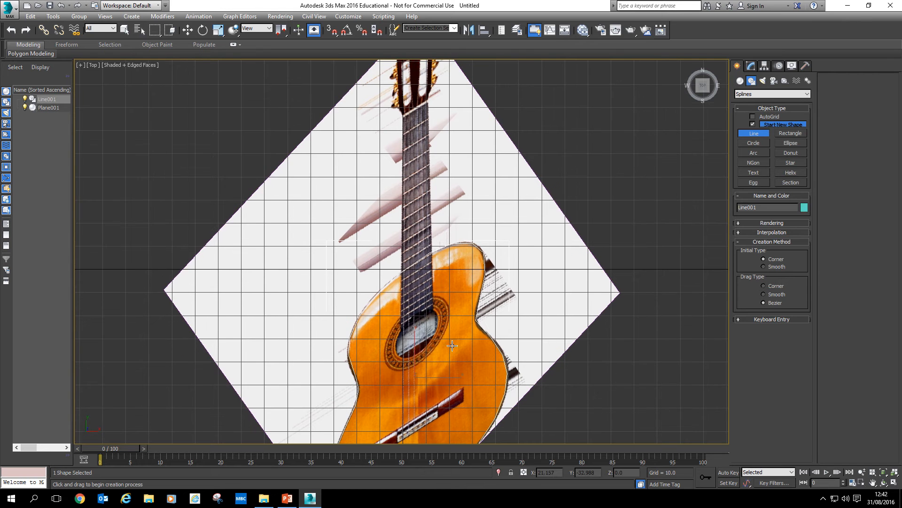
left_click(400, 331)
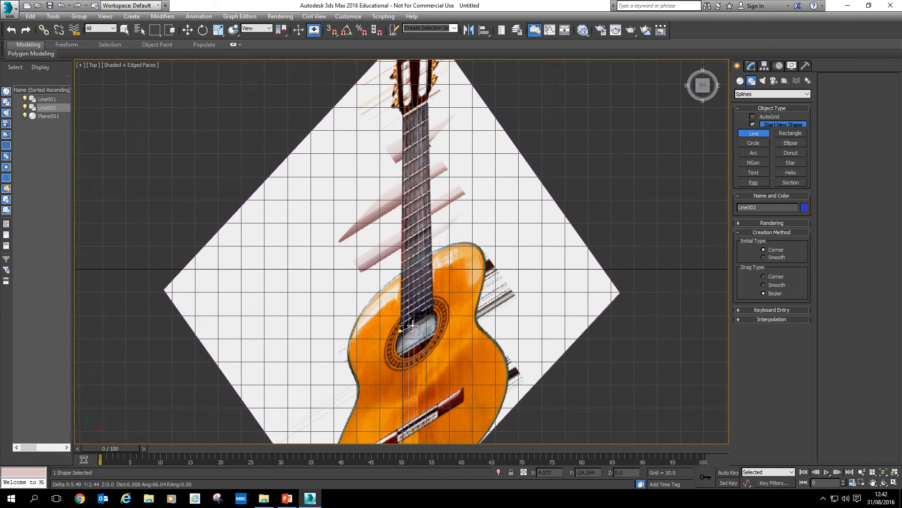
left_click(413, 318)
left_click(418, 313)
left_click(422, 314)
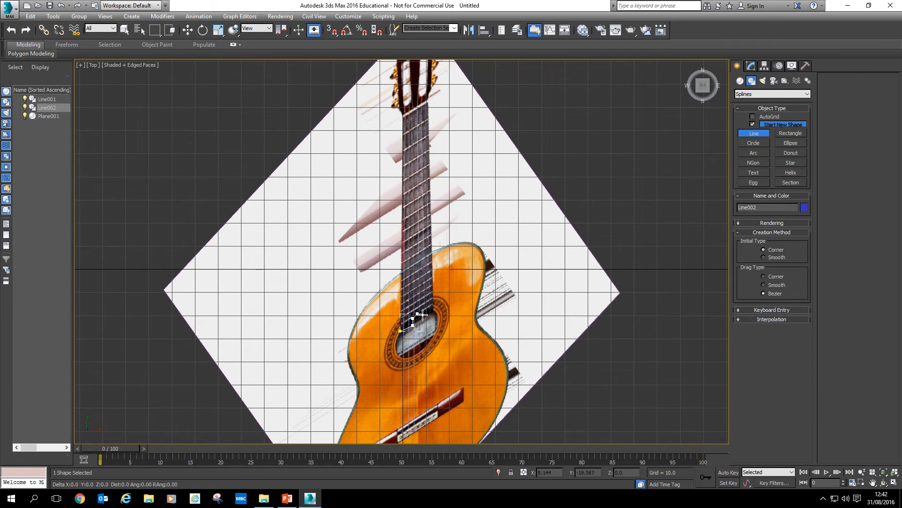
left_click(425, 318)
left_click(433, 313)
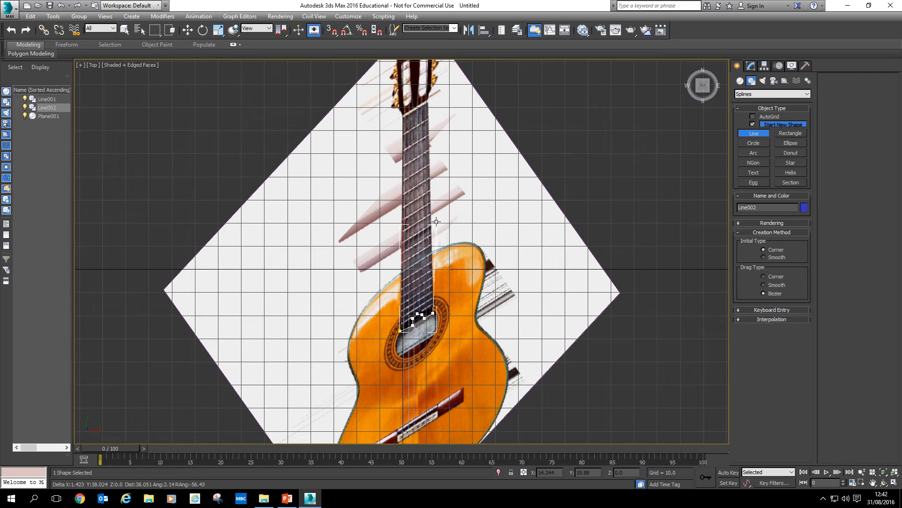
Run the neck spline up the right edge, across the nut and back to its first vertex, and close it.
left_click(429, 102)
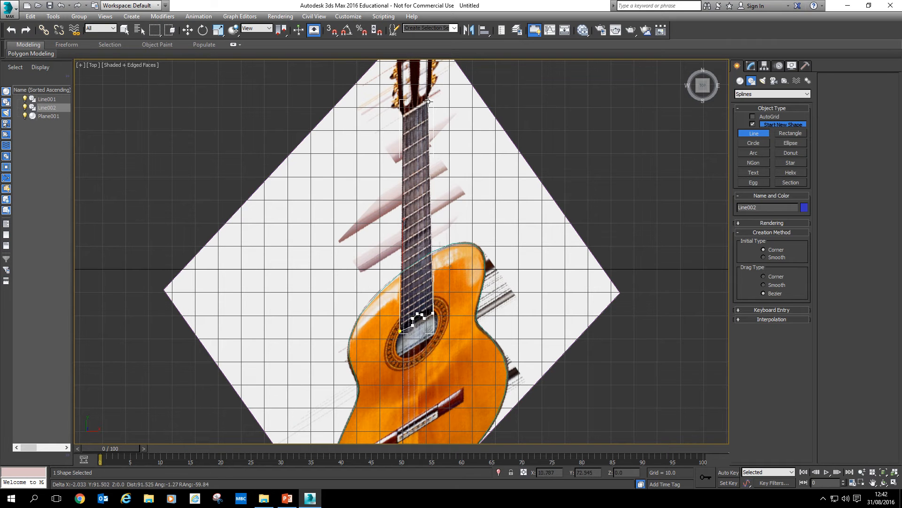
left_click(402, 113)
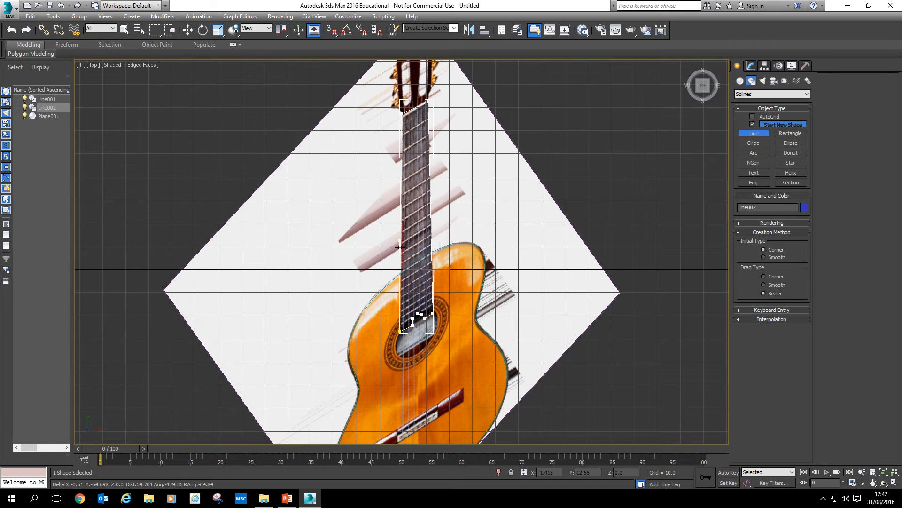
left_click(401, 331)
left_click(435, 283)
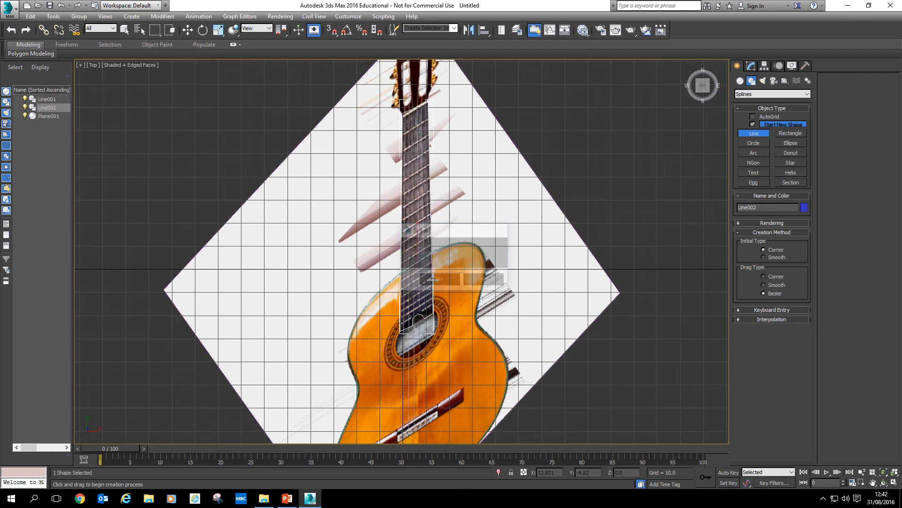
Start a third Line spline at the nut's right corner and trace the headstock's right edge up to its top corner.
middle_click_drag(483, 203, 480, 404)
scroll(479, 405, "up", 4)
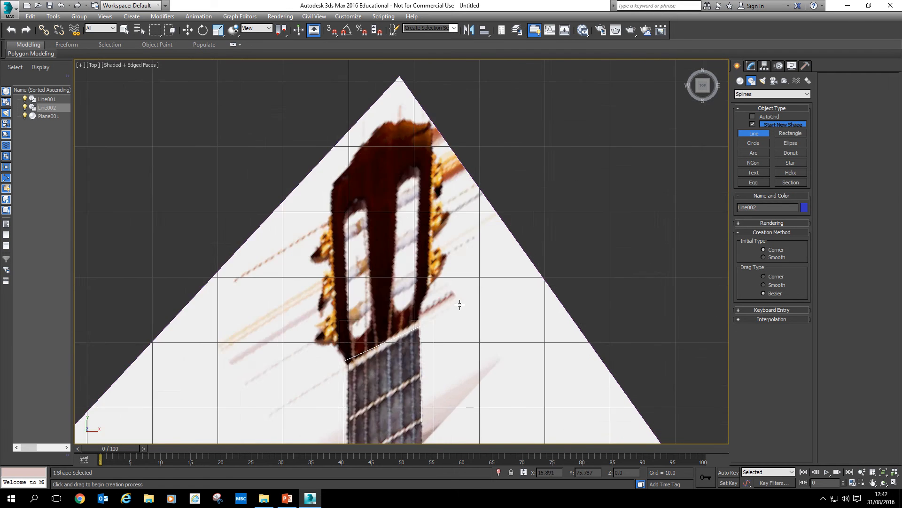
scroll(461, 302, "down", 2)
scroll(469, 258, "up", 5)
middle_click_drag(470, 259, 417, 328)
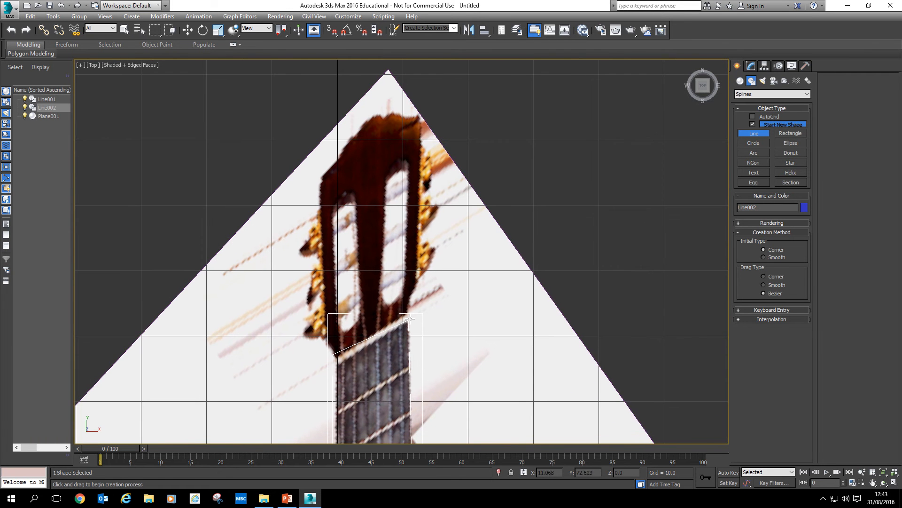
left_click(409, 320)
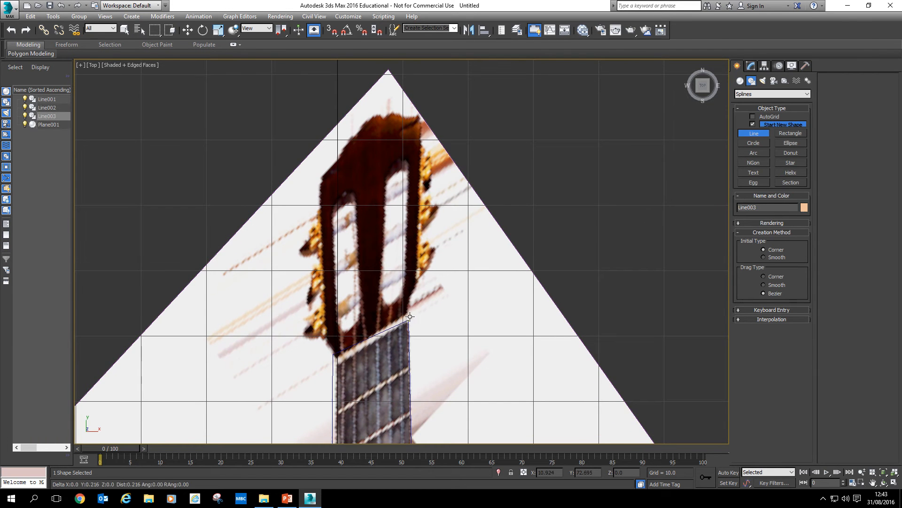
left_click(417, 281)
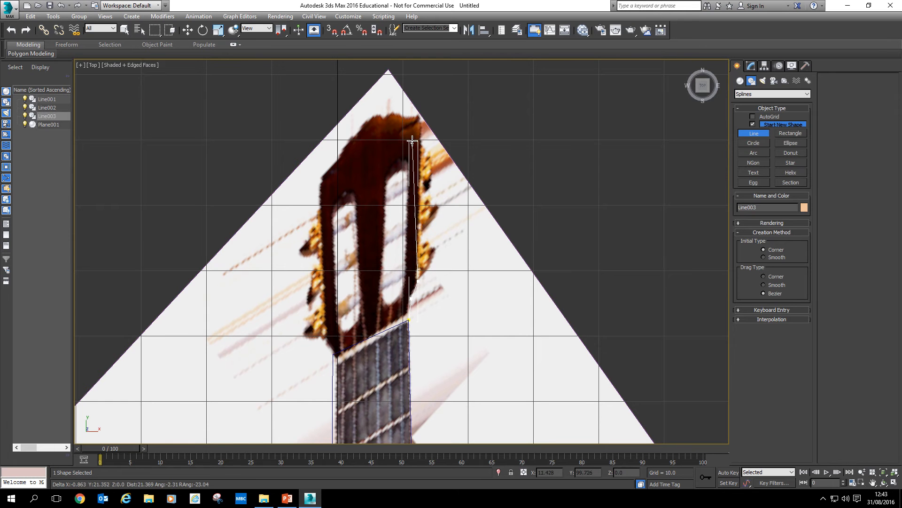
left_click(418, 118)
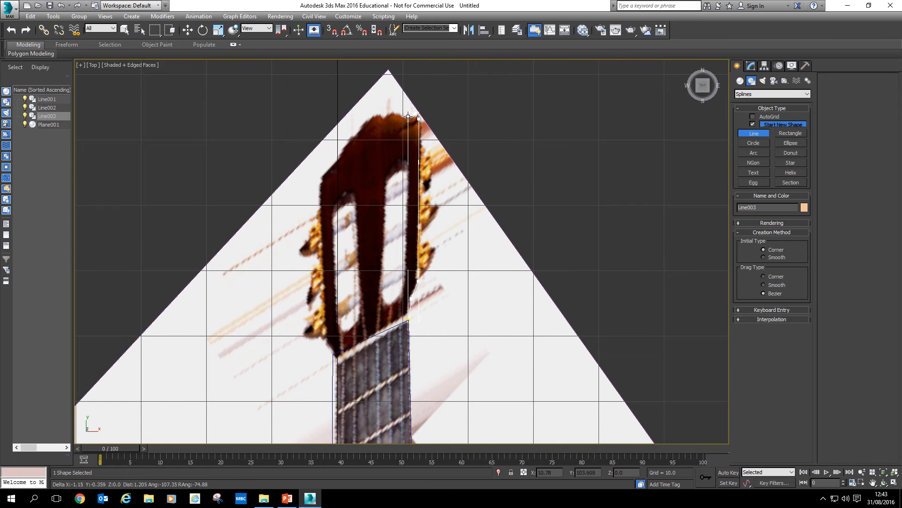
Trace the headstock's scalloped top edge and the slope down to its upper-left corner with the third spline.
left_click(394, 112)
left_click(384, 118)
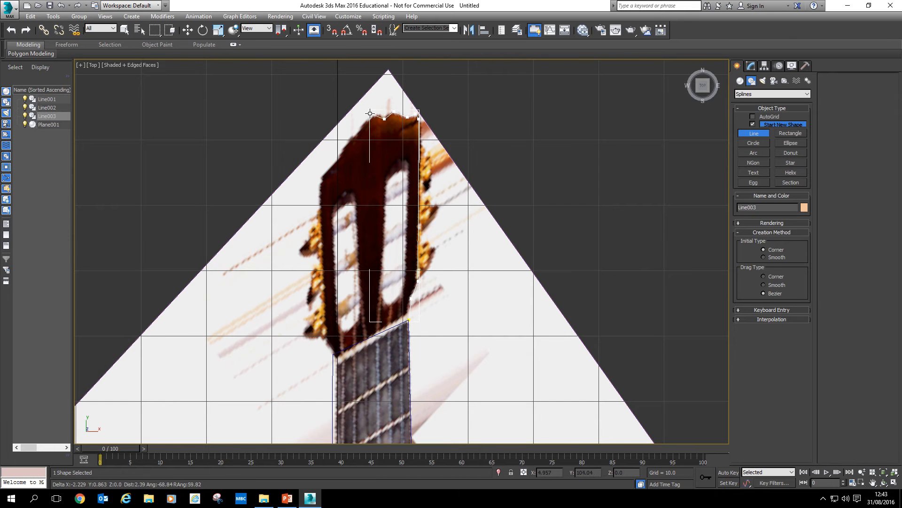
left_click(374, 115)
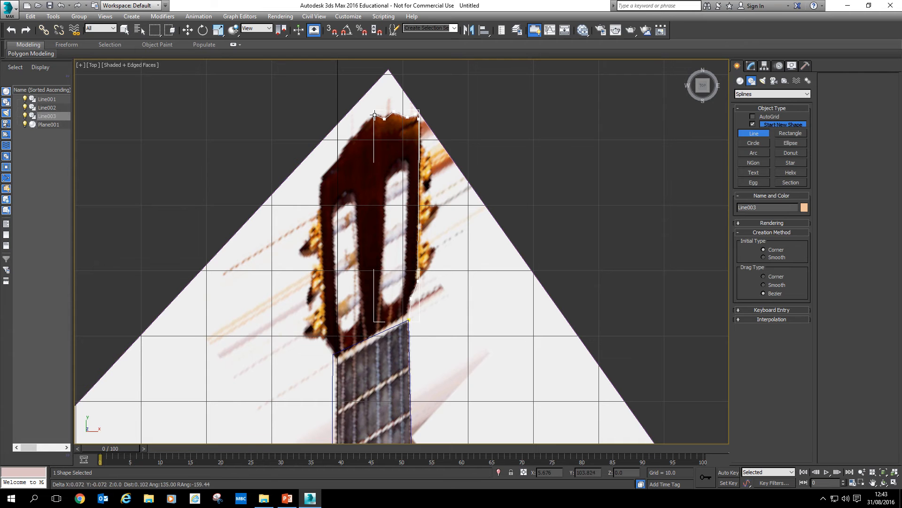
left_click(323, 178)
Run the headstock spline down the left edge and across the nut to its first vertex, close it, and end the Line tool.
left_click(328, 343)
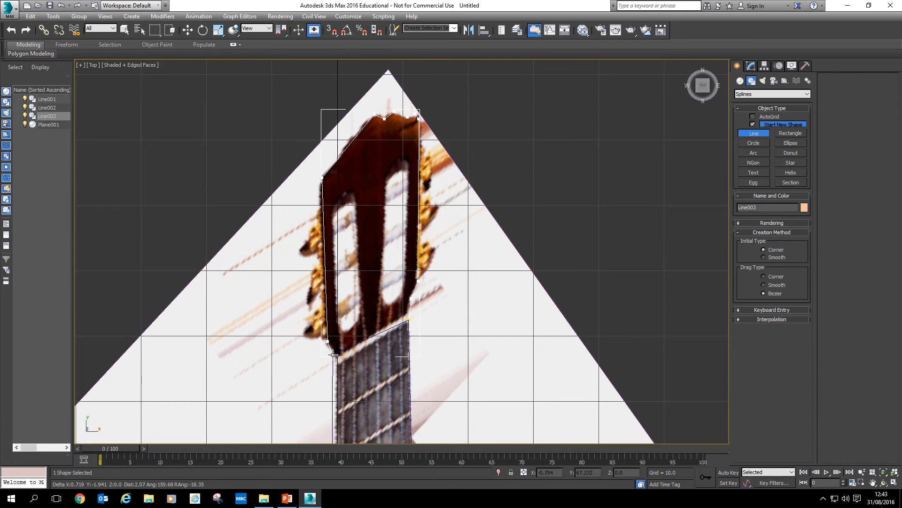
left_click(334, 356)
left_click(409, 321)
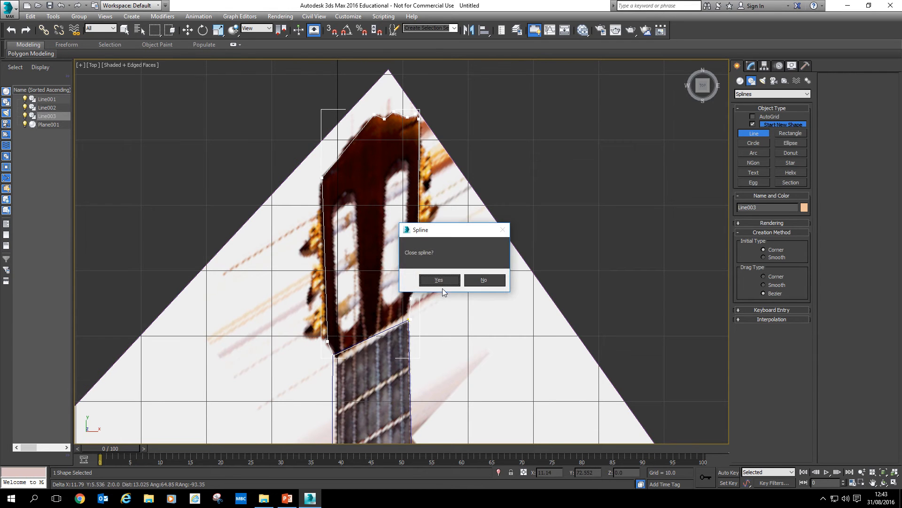
left_click(441, 282)
scroll(449, 323, "down", 3)
middle_click_drag(458, 376, 408, 143)
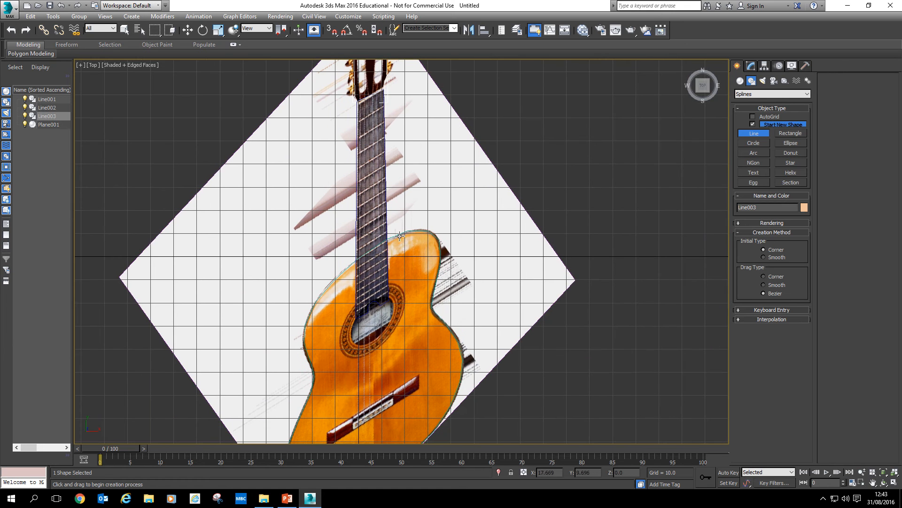
right_click(466, 242)
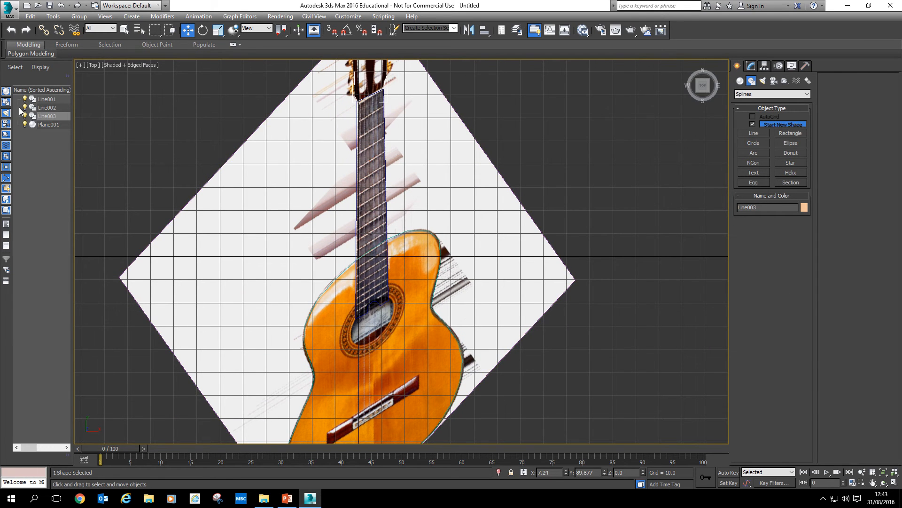
Delete the reference image plane Plane001 and view the three splines in a tilted perspective.
left_click(49, 125)
key("Delete")
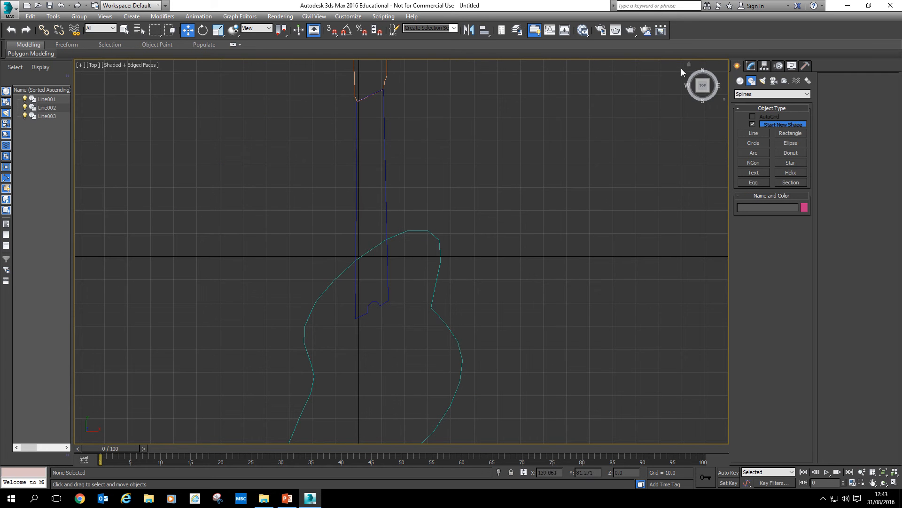
left_click(689, 64)
middle_click_drag(480, 300, 453, 310, "alt")
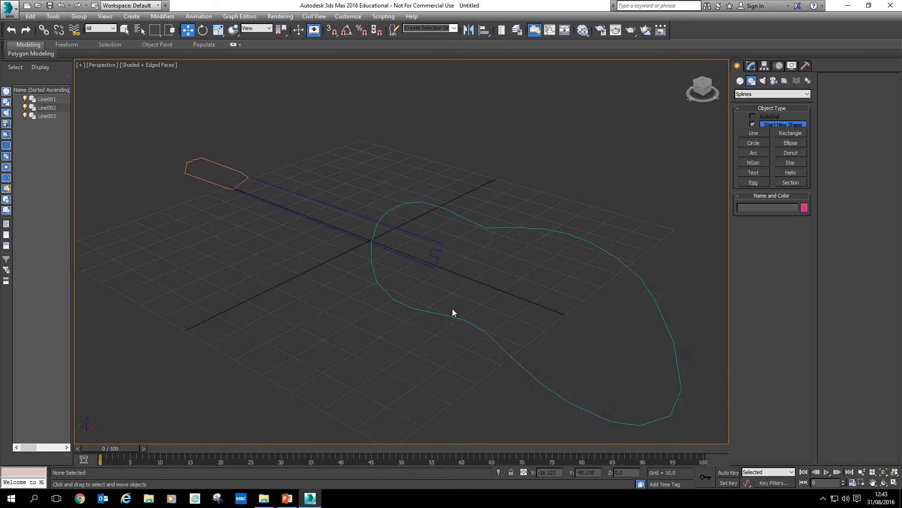
Apply an Extrude modifier to the body spline Line001 with an amount of about 8.5.
left_click(457, 318)
left_click(752, 67)
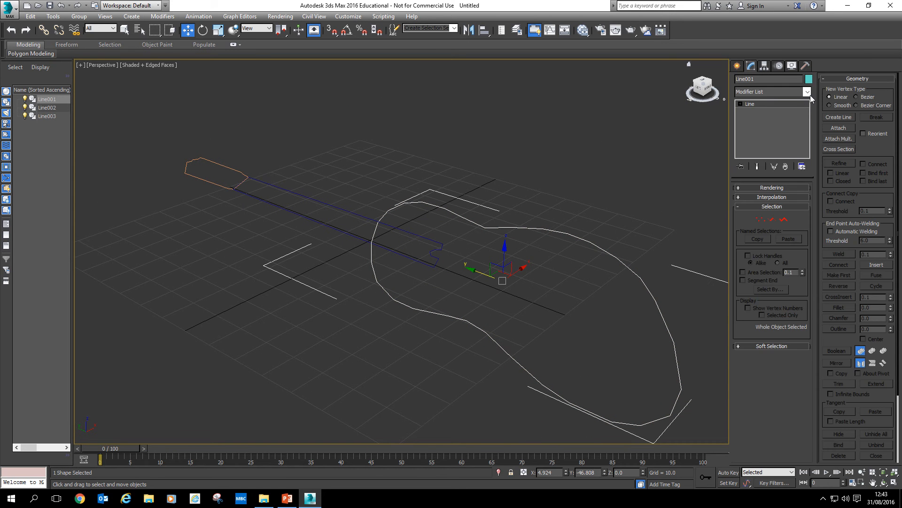
left_click(807, 91)
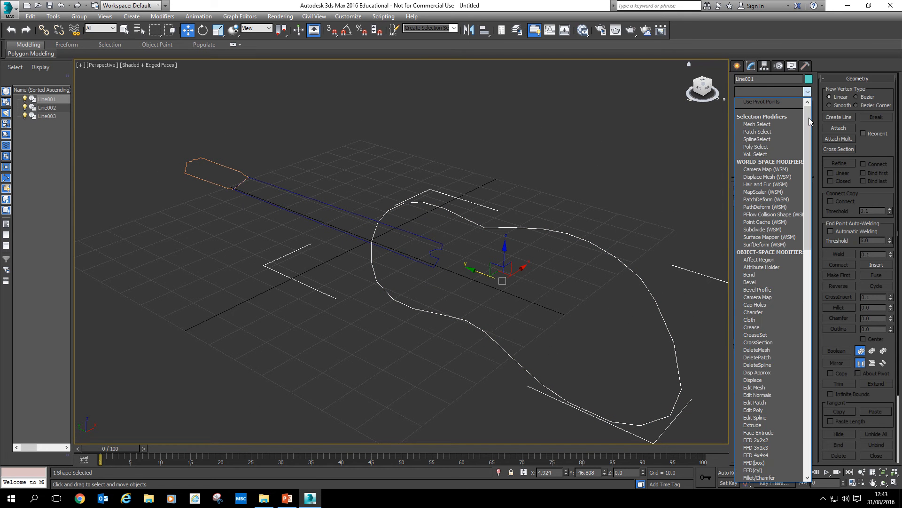
left_click(771, 425)
left_click_drag(796, 205, 800, 212)
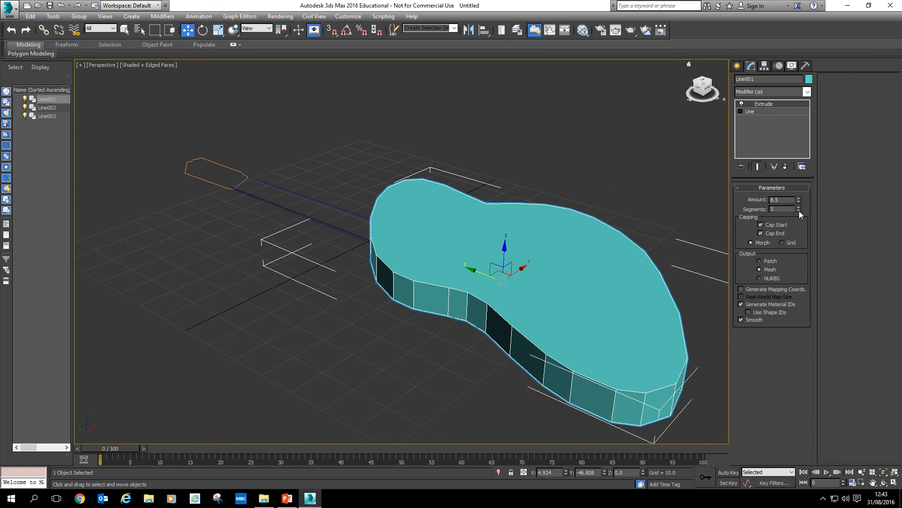
Extrude the neck spline Line002 by about 3.5 and raise it to Z about 7.55 so it rests on the body.
left_click(323, 220)
left_click(807, 92)
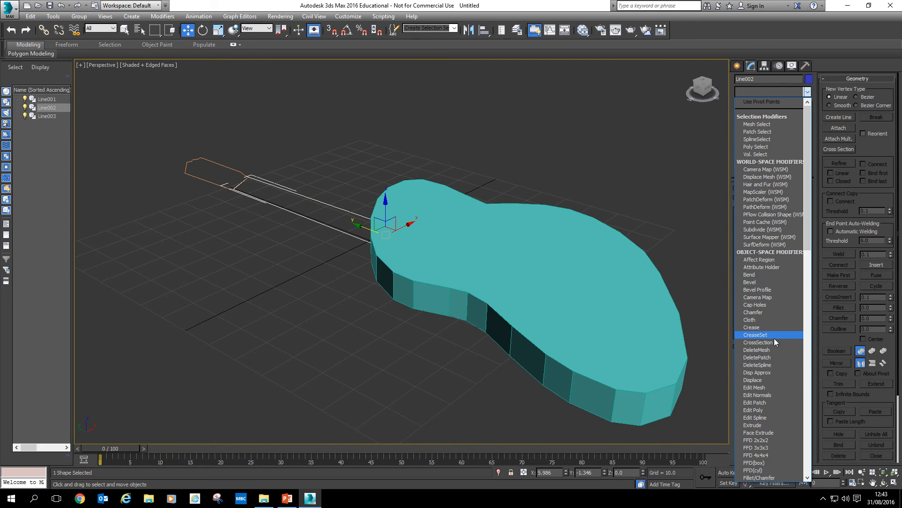
left_click(761, 424)
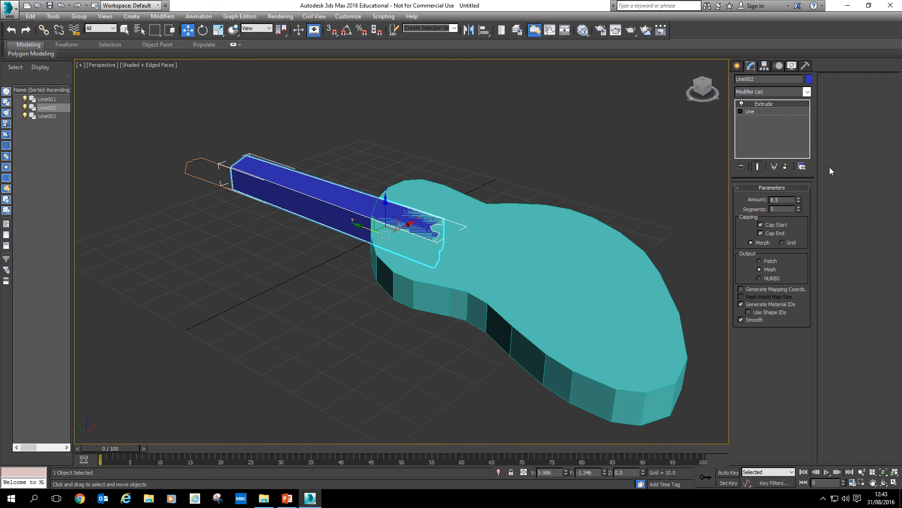
left_click_drag(798, 201, 799, 204)
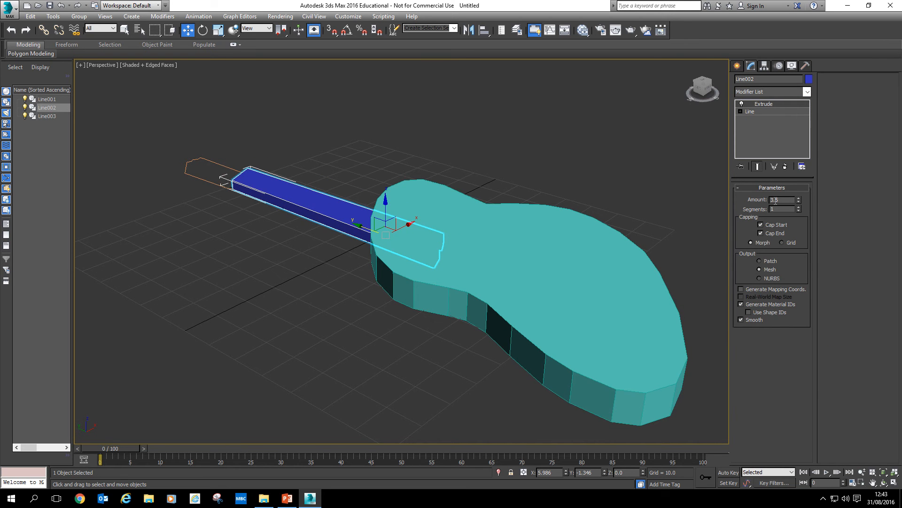
left_click_drag(386, 206, 389, 184)
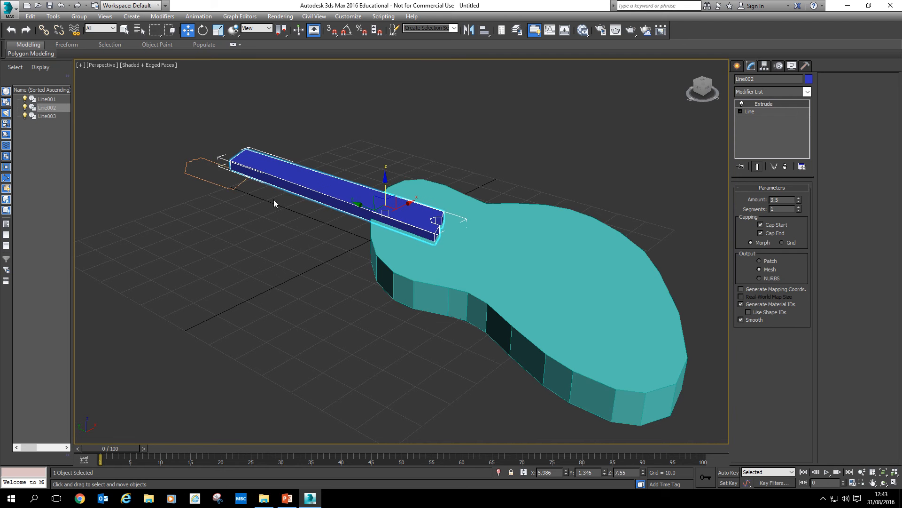
Extrude the headstock spline Line003 by 3.5 and raise it to Z about 7.8, level with the neck.
left_click(230, 188)
left_click(807, 93)
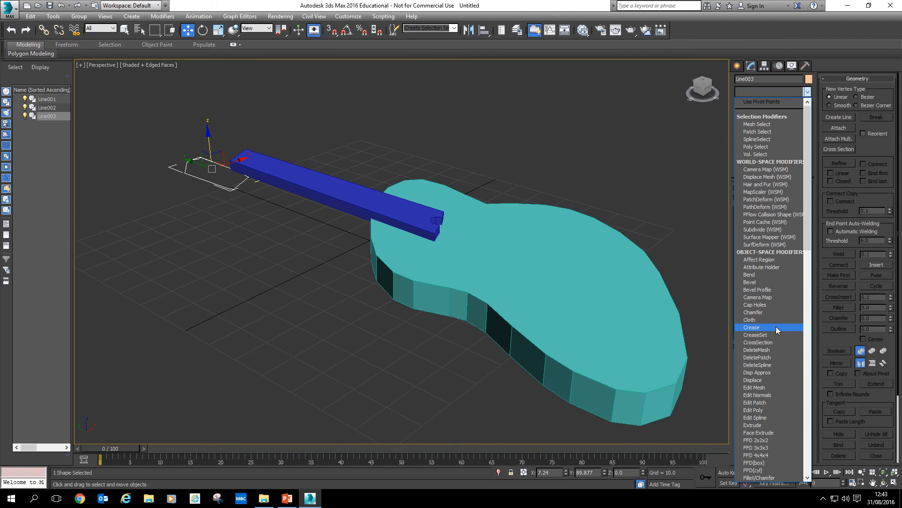
left_click(755, 425)
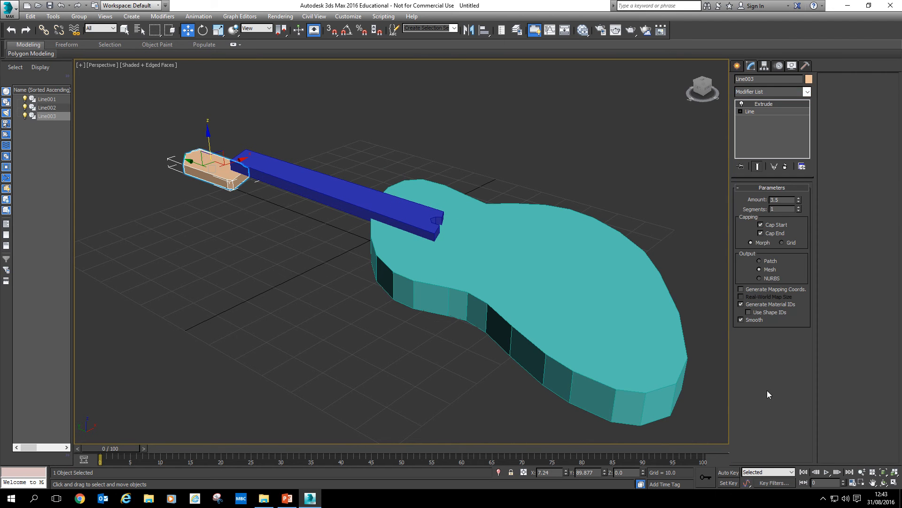
left_click_drag(207, 137, 209, 117)
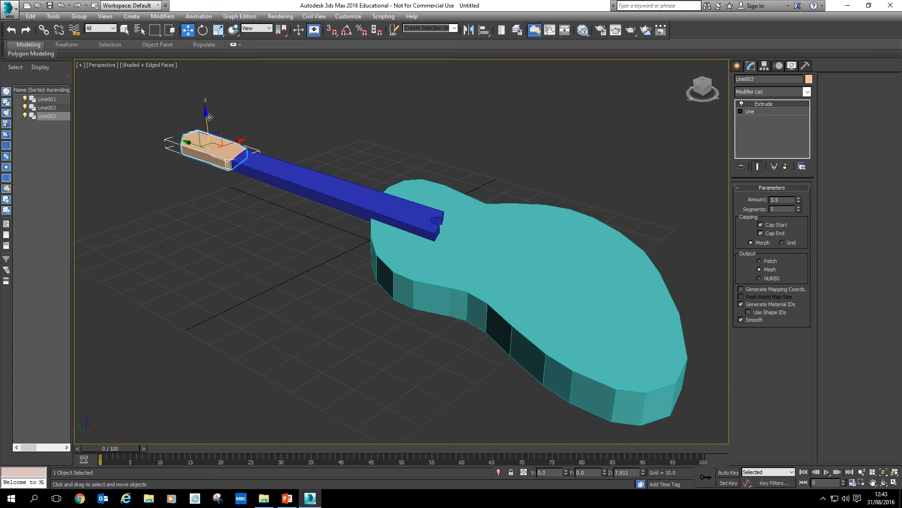
left_click(293, 235)
middle_click_drag(351, 258, 272, 299, "alt")
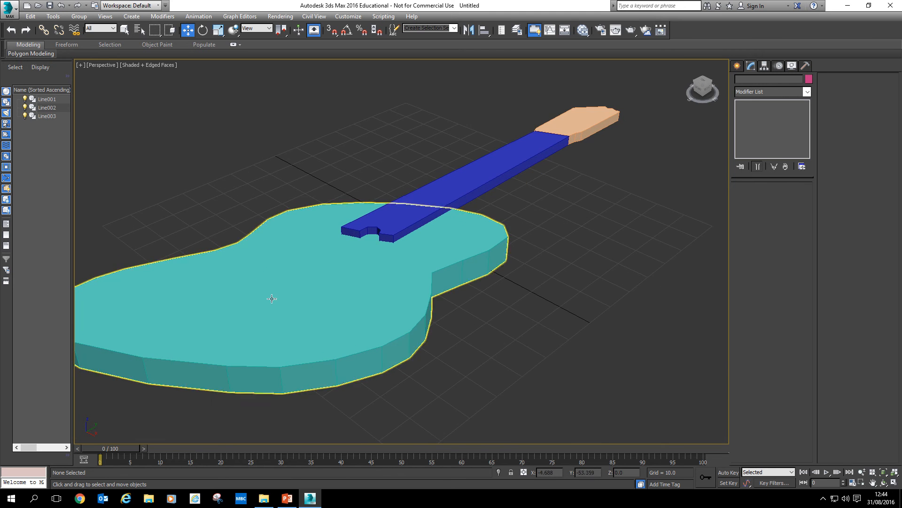
middle_click_drag(420, 303, 521, 328)
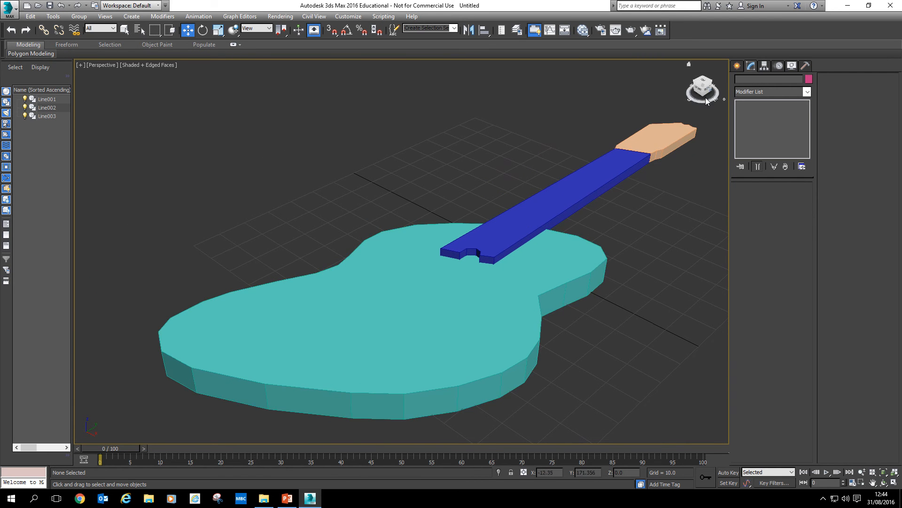
key("t")
middle_click_drag(489, 268, 596, 181)
scroll(462, 253, "up", 2)
key("p")
Draw a sample Circle of about 12.5 radius and a sample Arc on the grid beside the guitar.
left_click(737, 66)
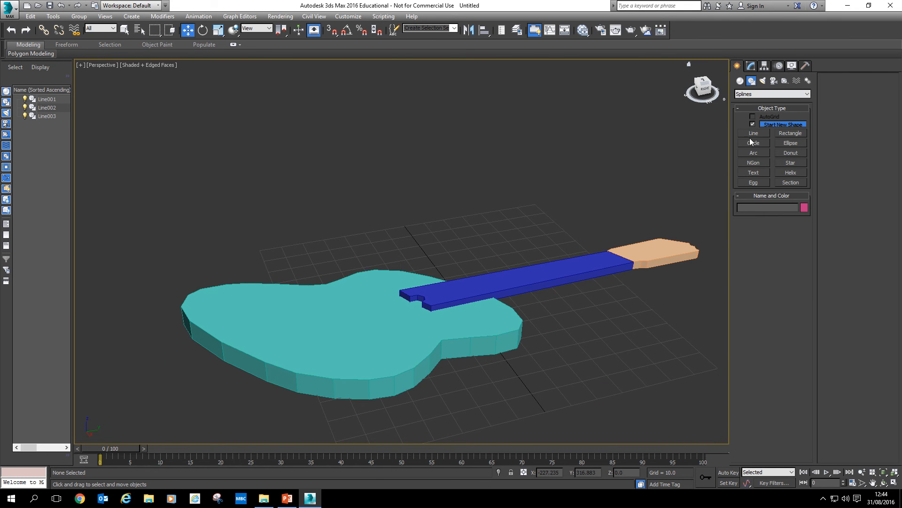
left_click(753, 143)
middle_click_drag(543, 347, 495, 282)
left_click_drag(493, 326, 534, 336)
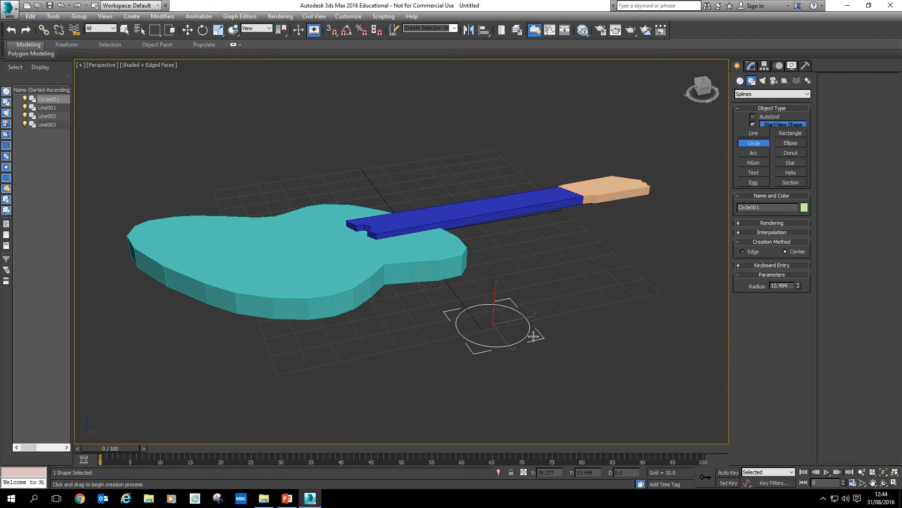
left_click(754, 153)
left_click_drag(588, 318, 589, 317)
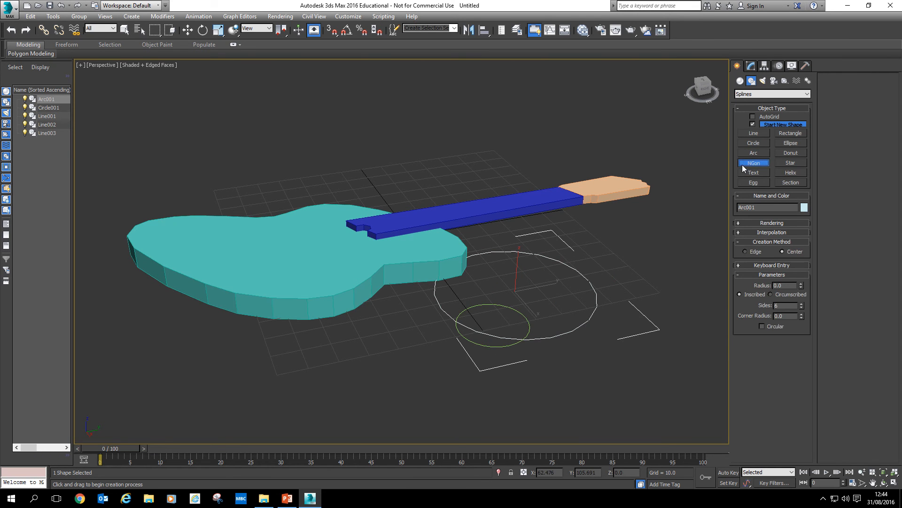
Draw a sample Rectangle about 36.4 by 26.6 and a sample Ellipse about 32.6 by 11.3 in front of the guitar.
left_click(791, 133)
left_click_drag(253, 378, 393, 407)
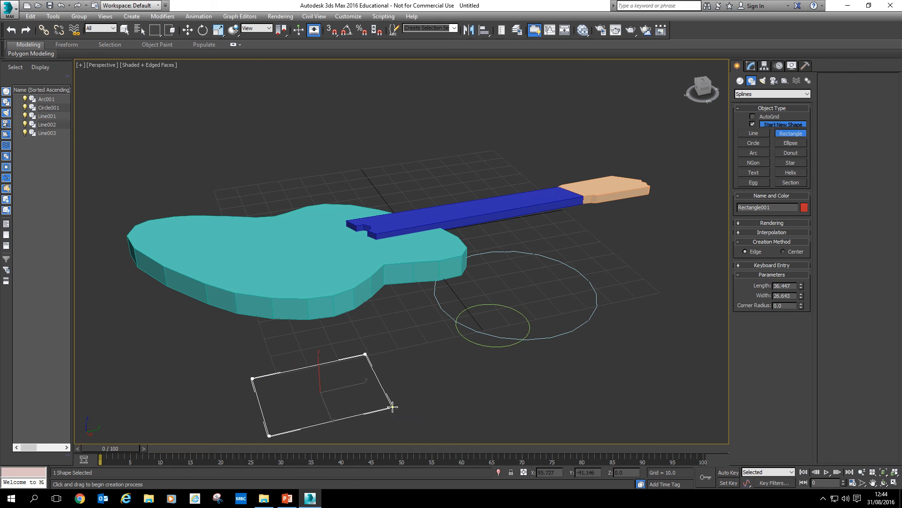
key("w")
left_click(791, 142)
left_click_drag(532, 397, 644, 394)
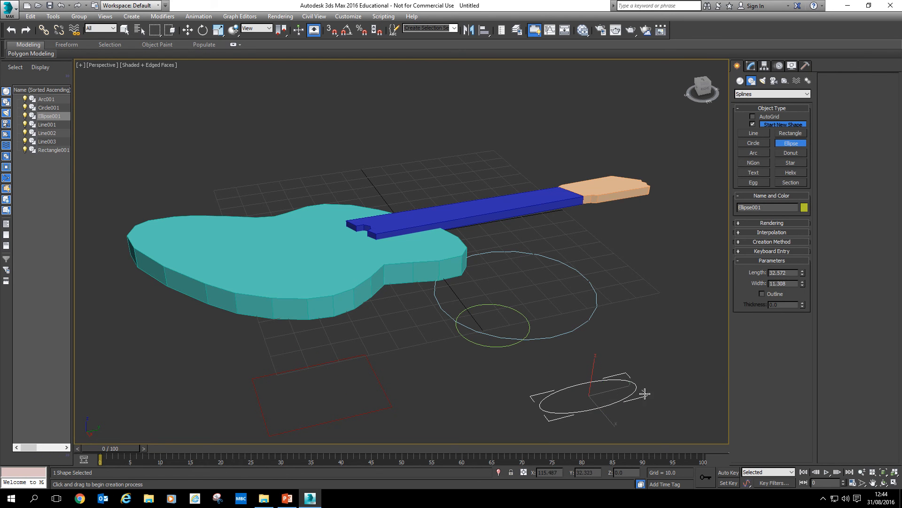
Delete the sample ellipse, arc, circle and rectangle, keeping only the three guitar parts.
right_click(644, 397)
key("Delete")
left_click(552, 336)
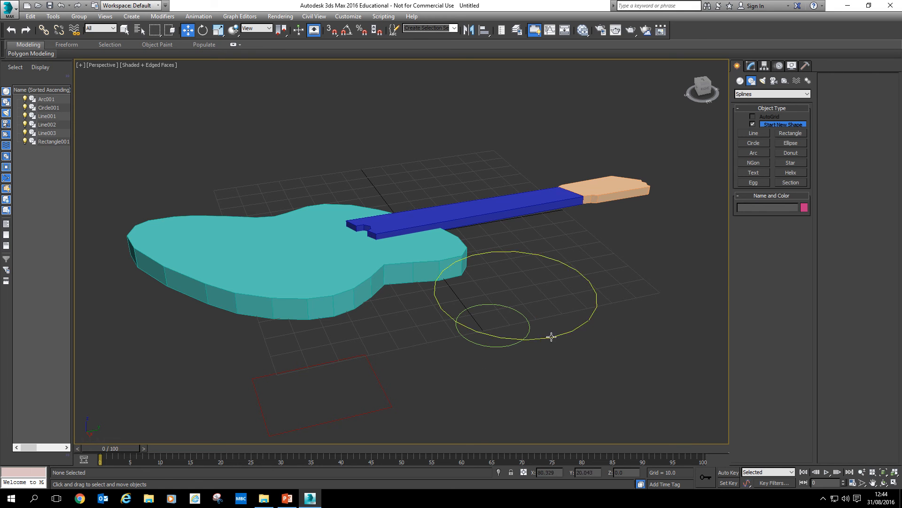
key("Delete")
left_click(525, 339)
key("Delete")
left_click(367, 411)
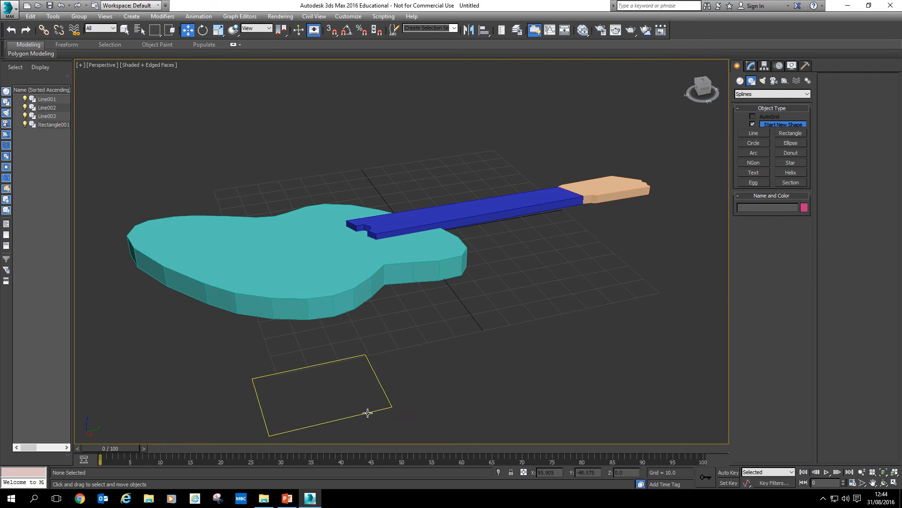
key("Delete")
Draw an Ellipse about 33.9 long and 26.5 wide over the guitar body in the Top view.
middle_click_drag(361, 371, 461, 382)
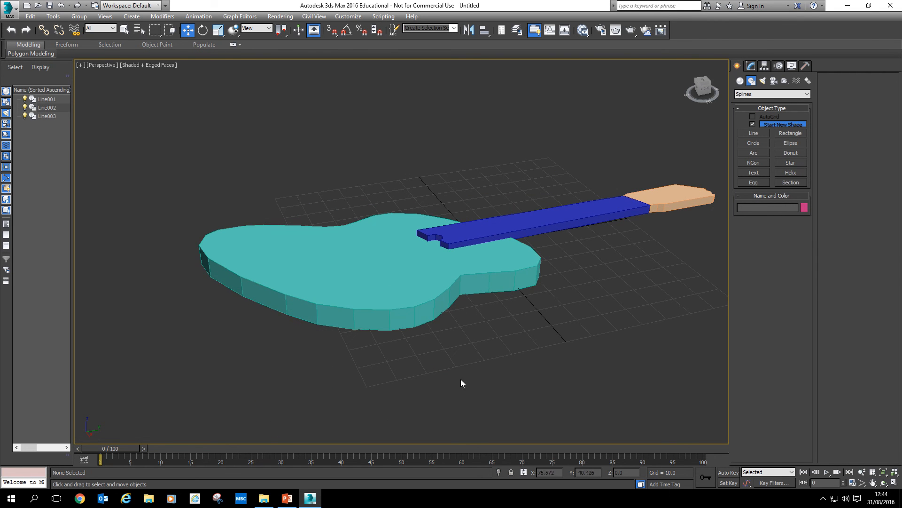
left_click(792, 144)
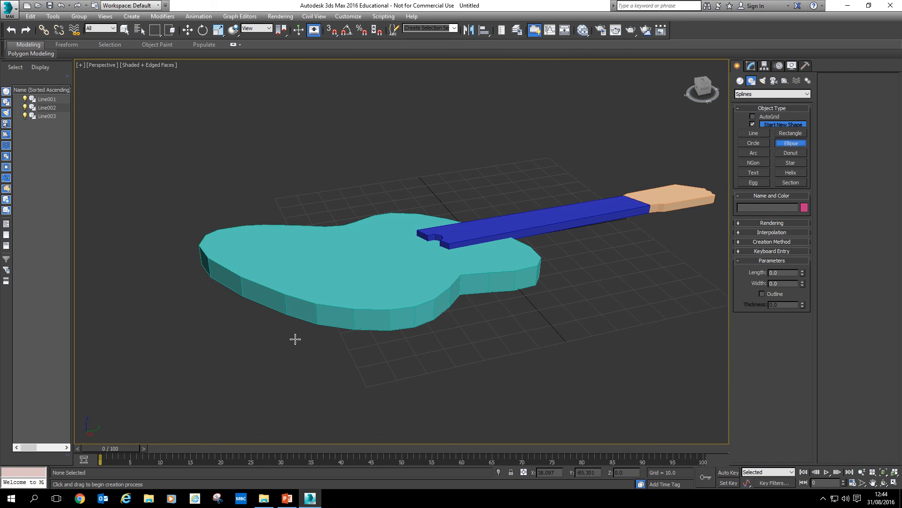
key("t")
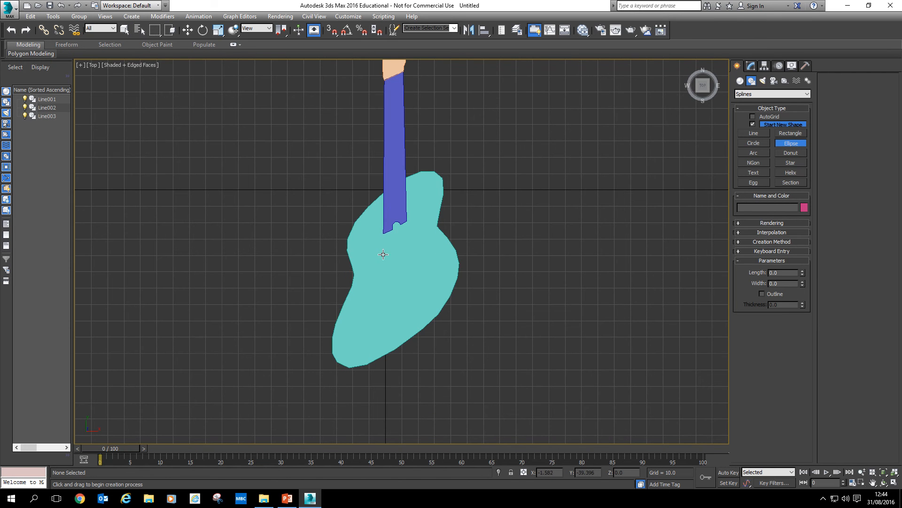
left_click_drag(383, 254, 425, 310)
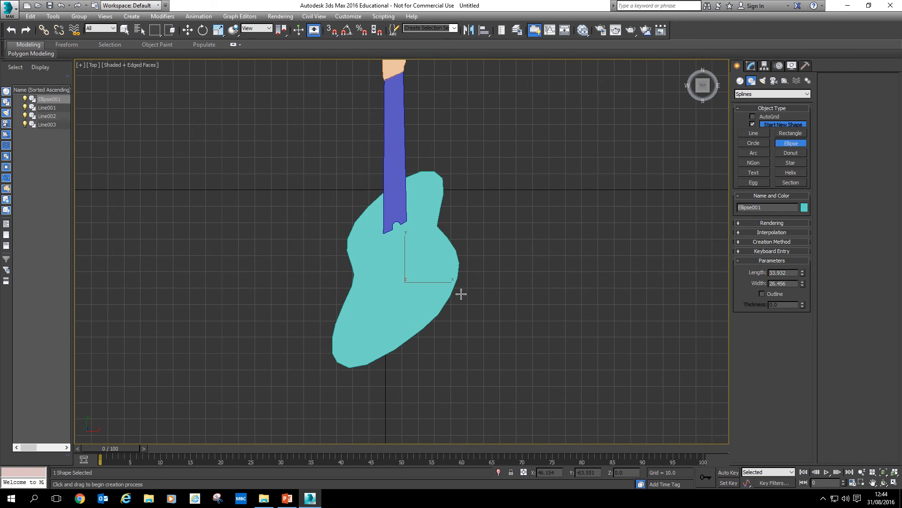
Raise the ellipse straight up to Z about 19 so it sits above the body's top surface.
key("w")
middle_click_drag(472, 322, 405, 250, "alt")
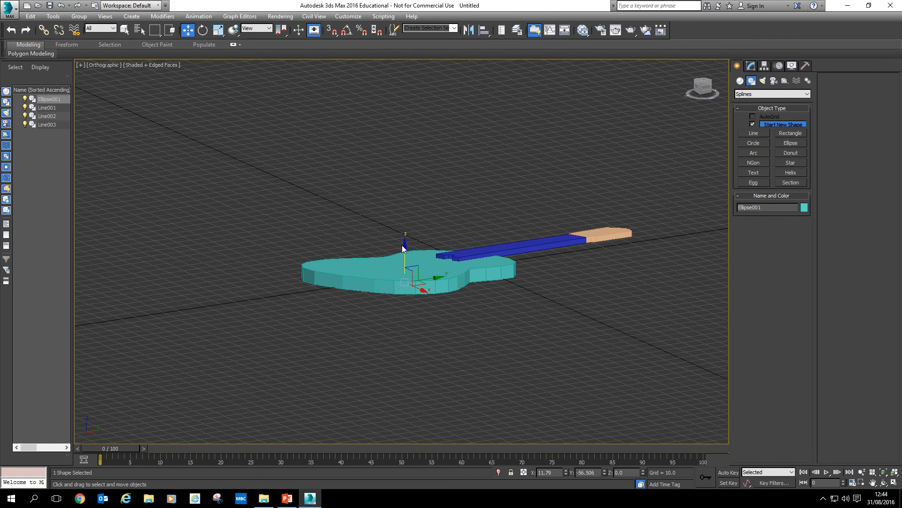
left_click_drag(403, 248, 405, 212)
middle_click_drag(404, 213, 437, 289, "alt")
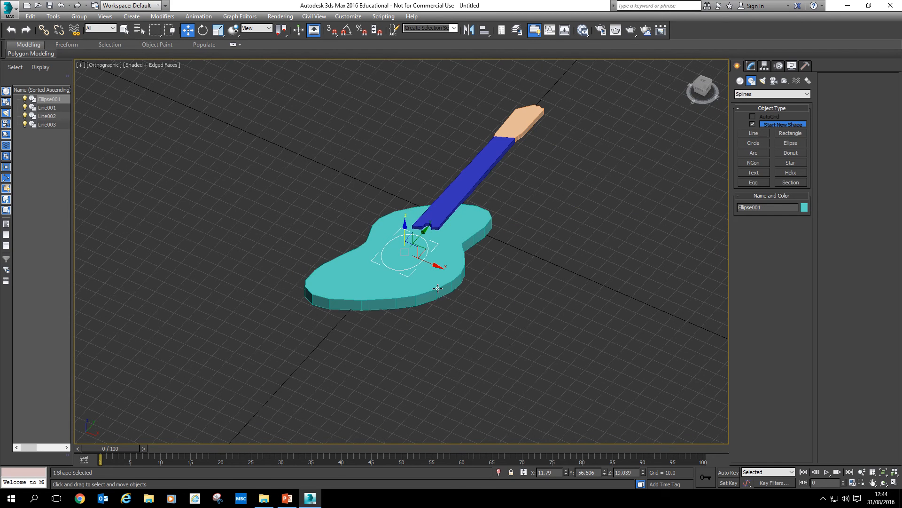
Shift the ellipse in the Top view to about X 8.3, Y -52.2, beneath the end of the neck.
key("t")
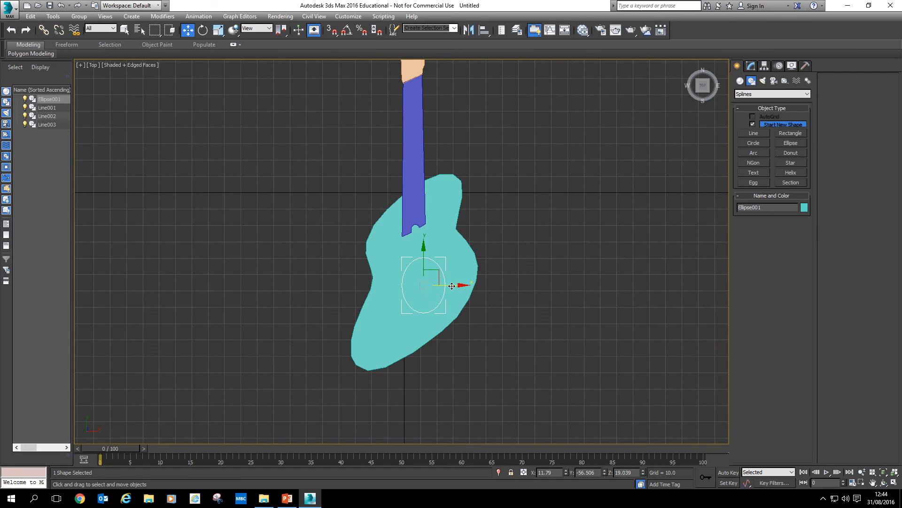
left_click_drag(451, 286, 446, 285)
left_click_drag(418, 254, 418, 247)
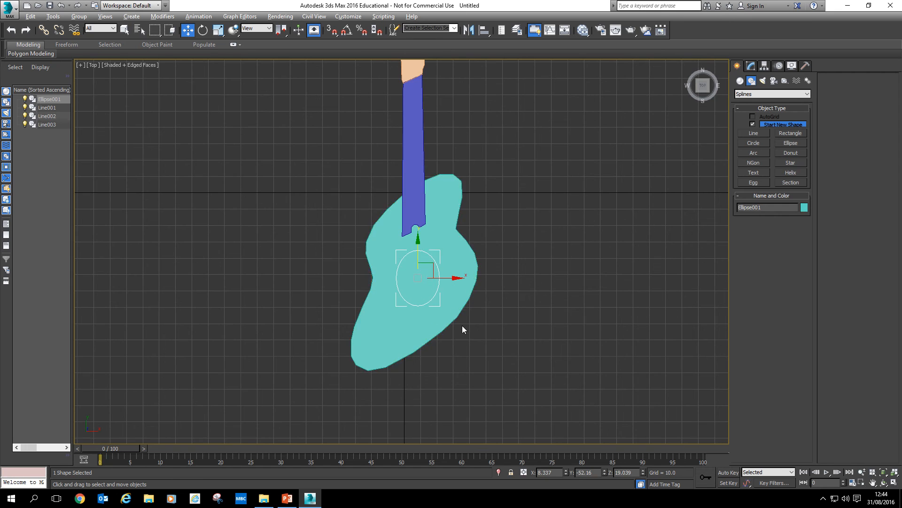
Project the ellipse onto the guitar body with the ShapeMerge compound object, keeping the Merge operation.
middle_click_drag(463, 329, 420, 281, "alt")
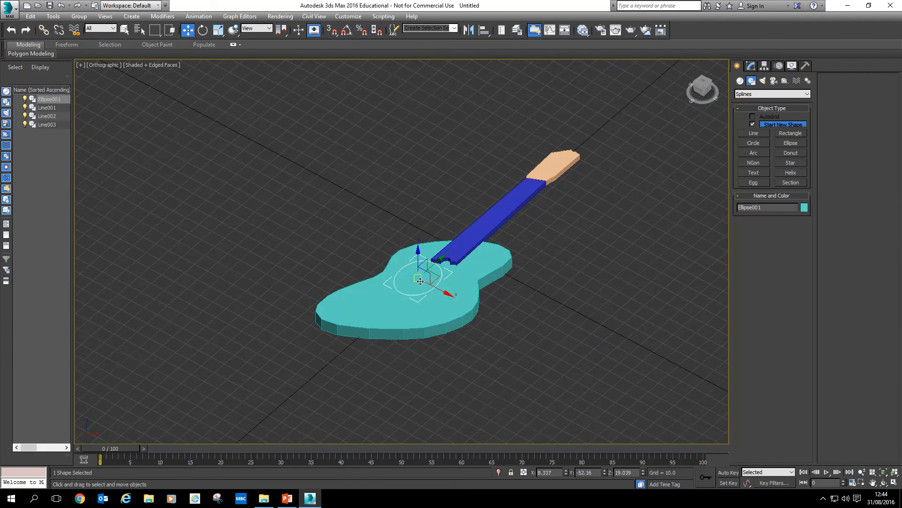
key("p")
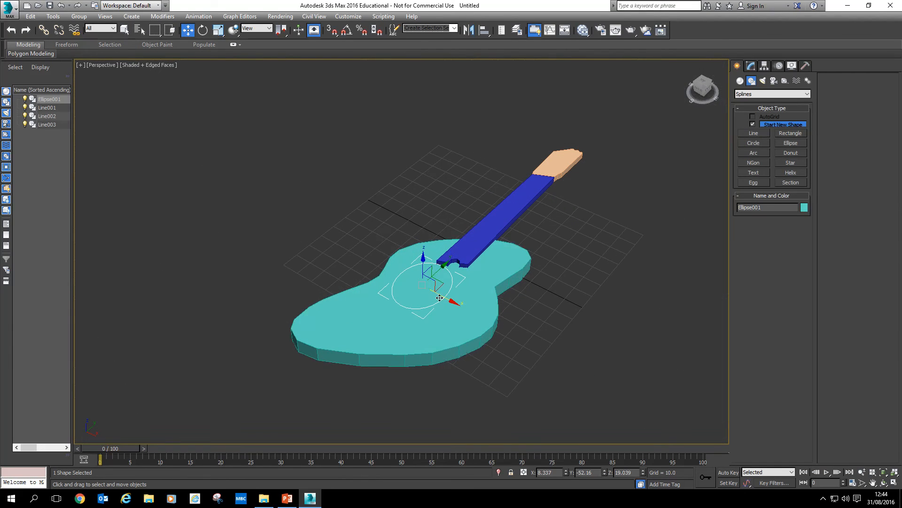
left_click(454, 330)
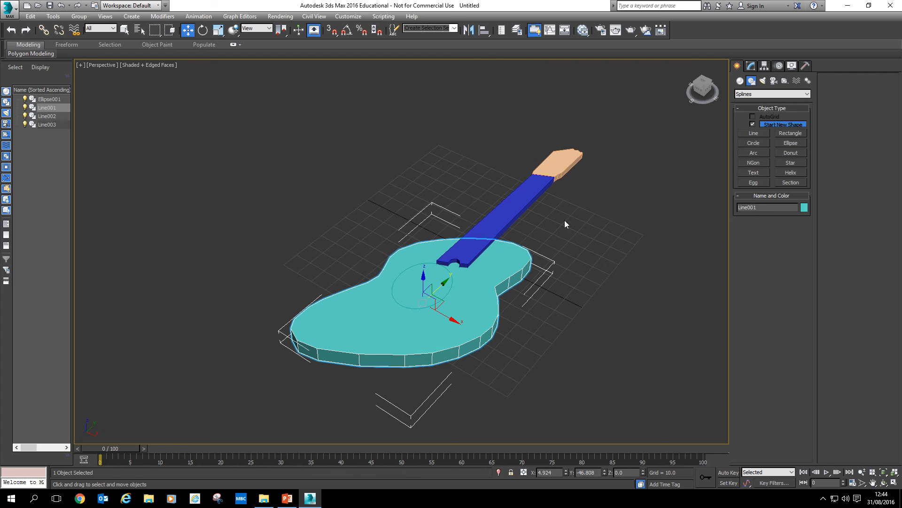
left_click(740, 82)
left_click(746, 95)
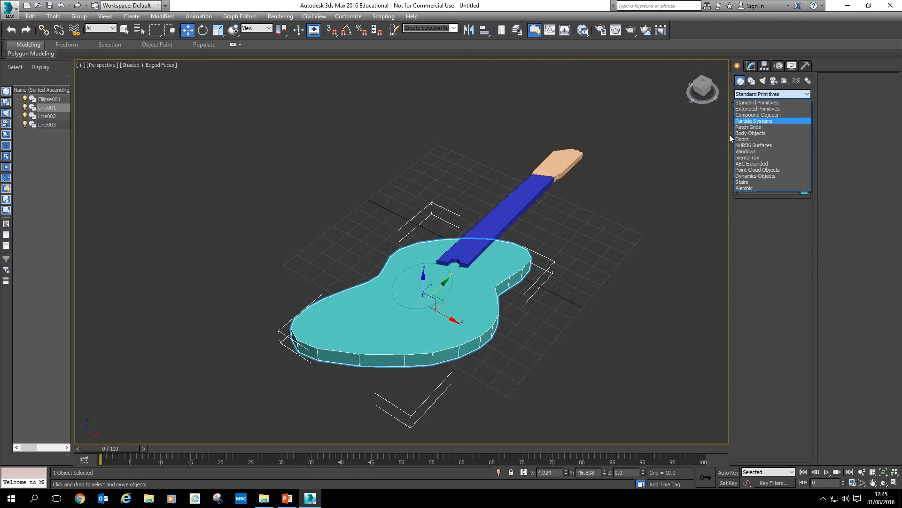
left_click(763, 115)
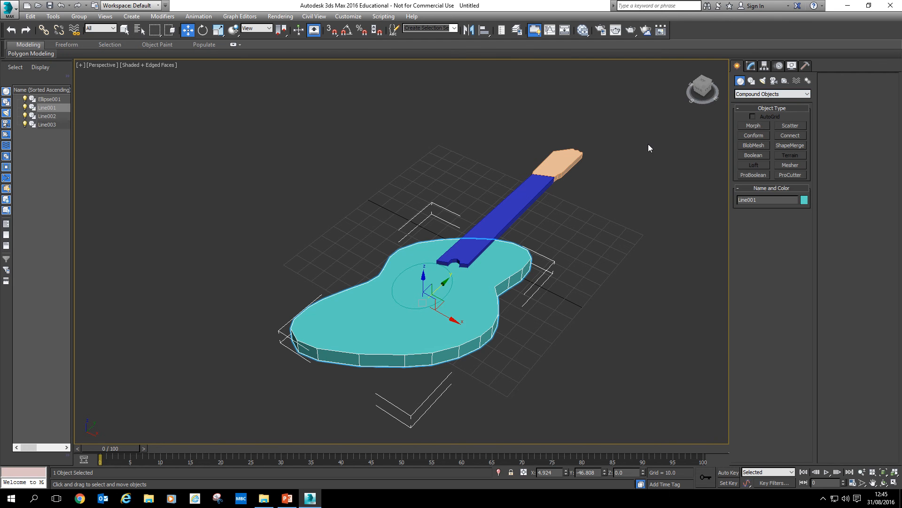
left_click(800, 146)
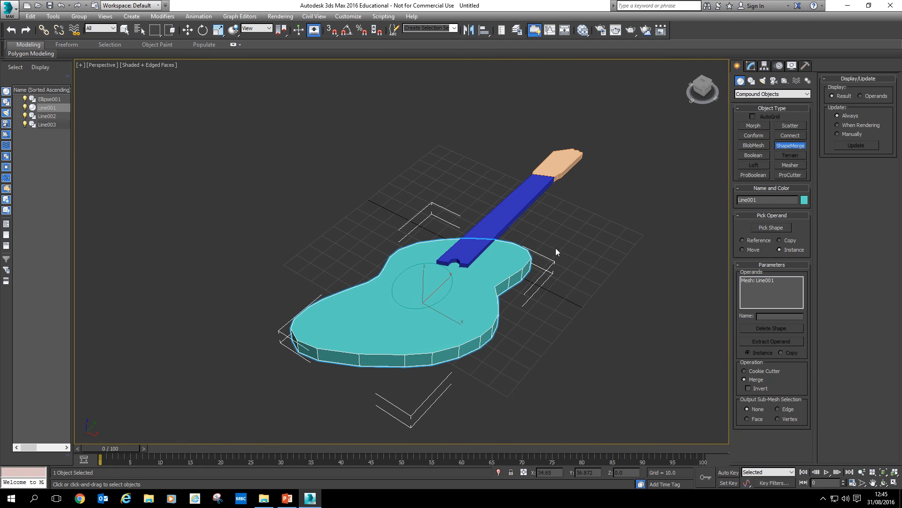
left_click(758, 227)
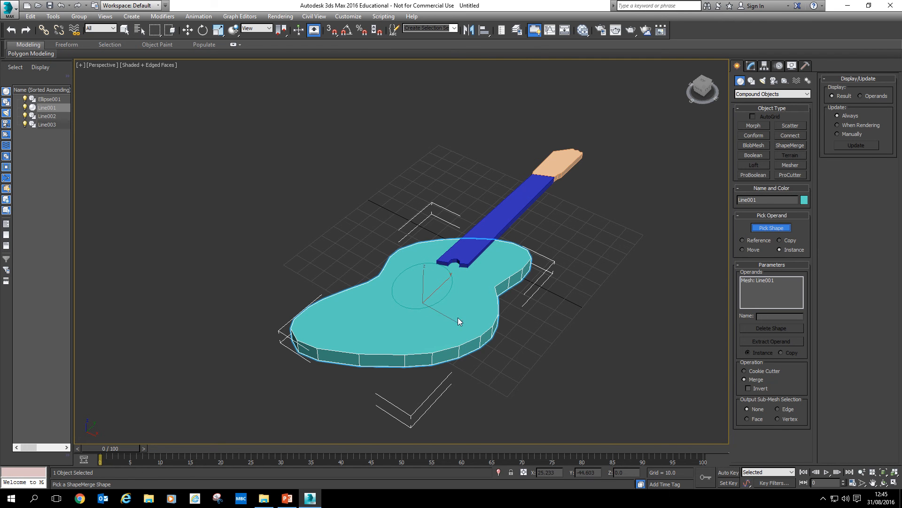
left_click(445, 296)
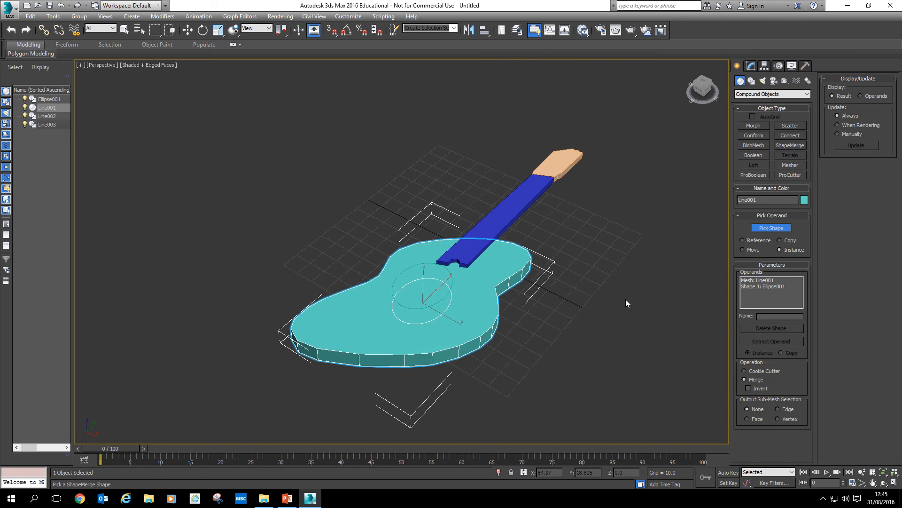
Delete the original ellipse floating above the guitar body.
key("w")
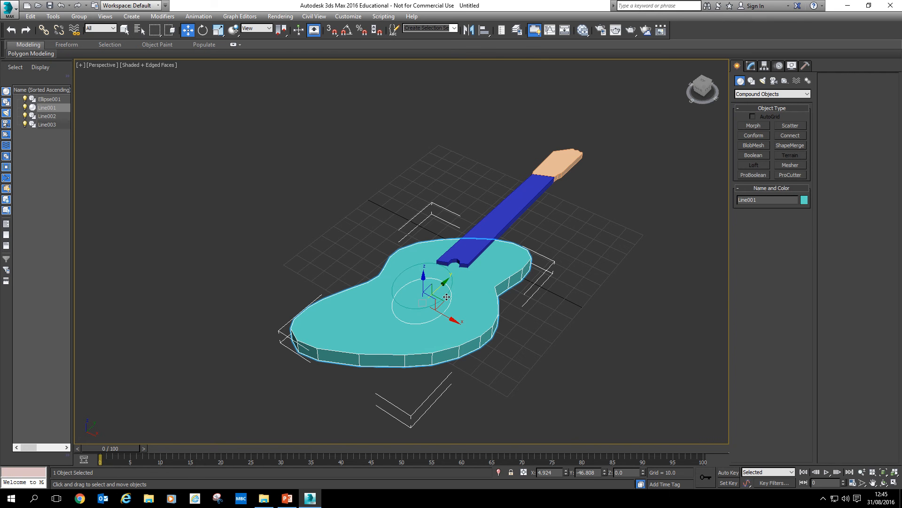
left_click(447, 296)
key("Delete")
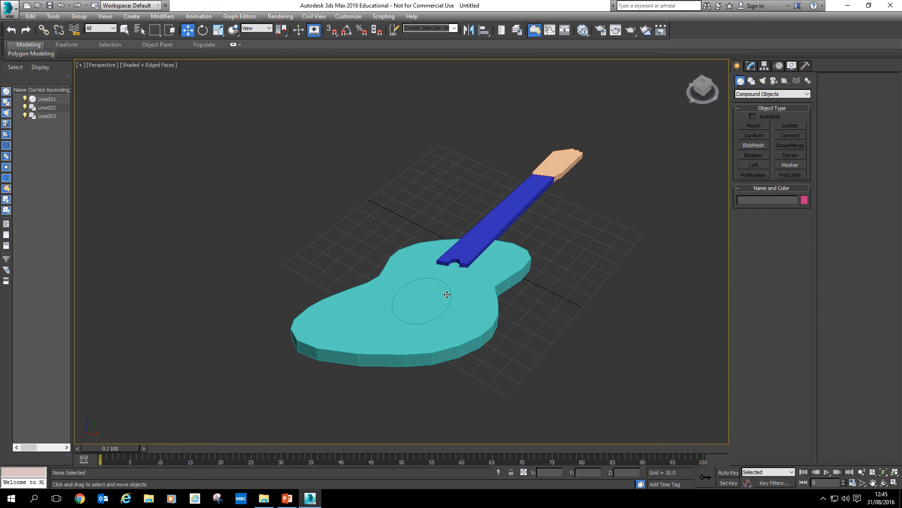
Add an Edit Poly modifier to the guitar body.
left_click(414, 324)
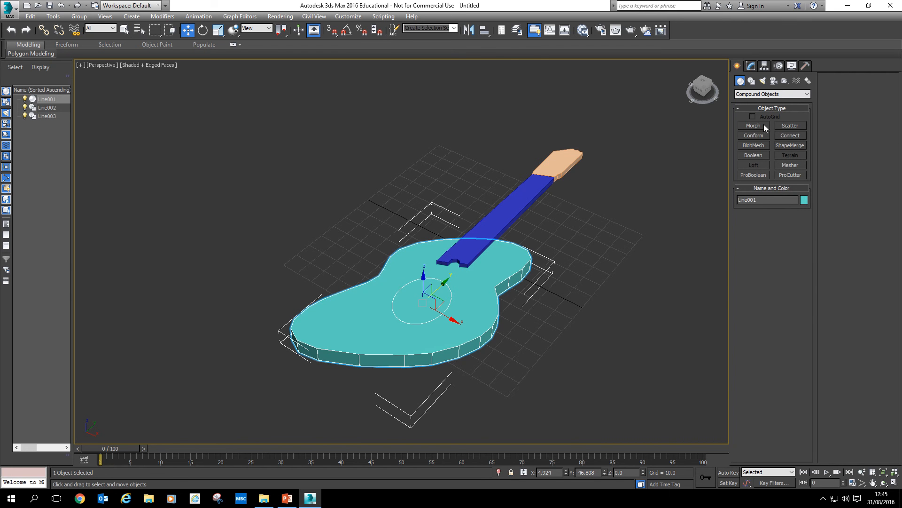
middle_click_drag(369, 332, 394, 329, "alt")
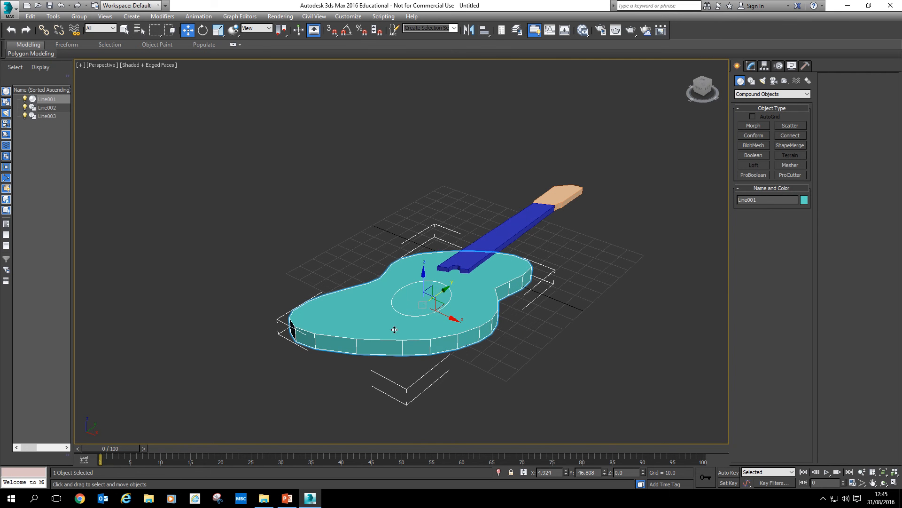
left_click(755, 69)
left_click(803, 94)
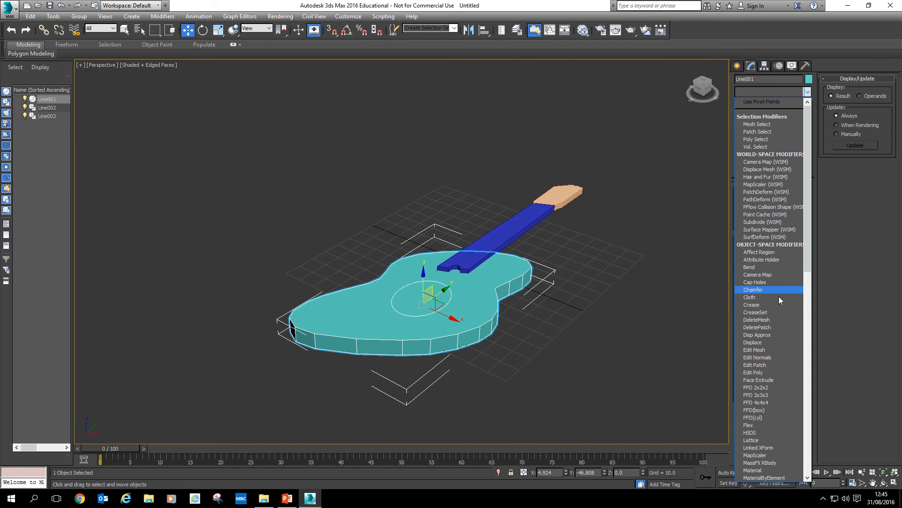
scroll(776, 320, "down", 1)
left_click(768, 349)
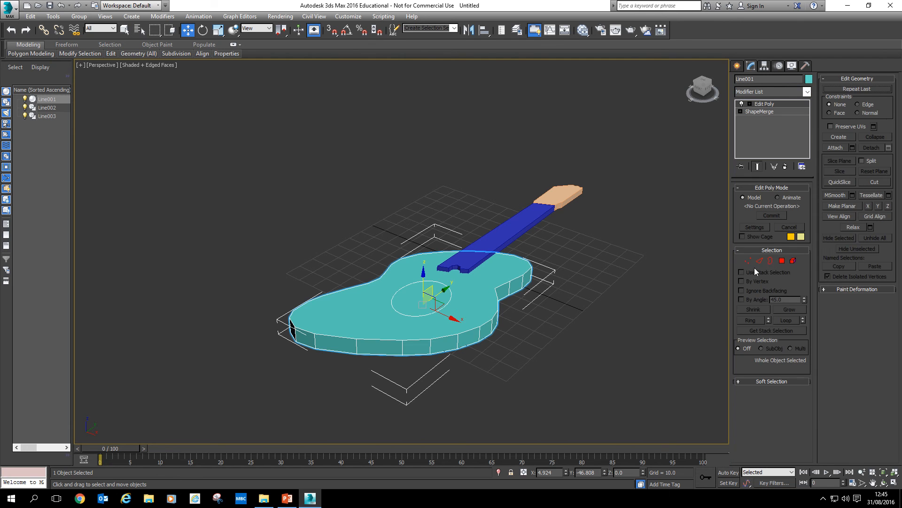
Extrude the elliptical polygon on the body inward by about 3.3 to form the sound hole, and clear the polygon selection.
left_click(782, 262)
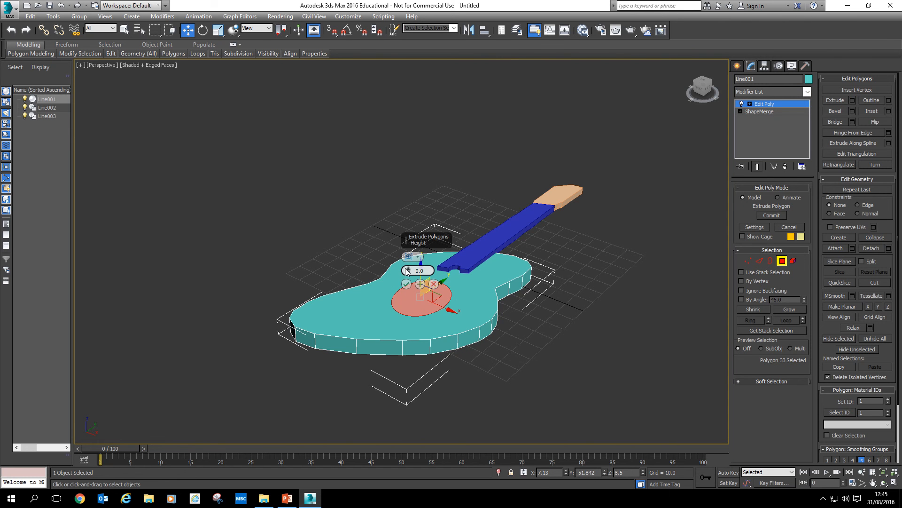
left_click_drag(406, 269, 407, 286)
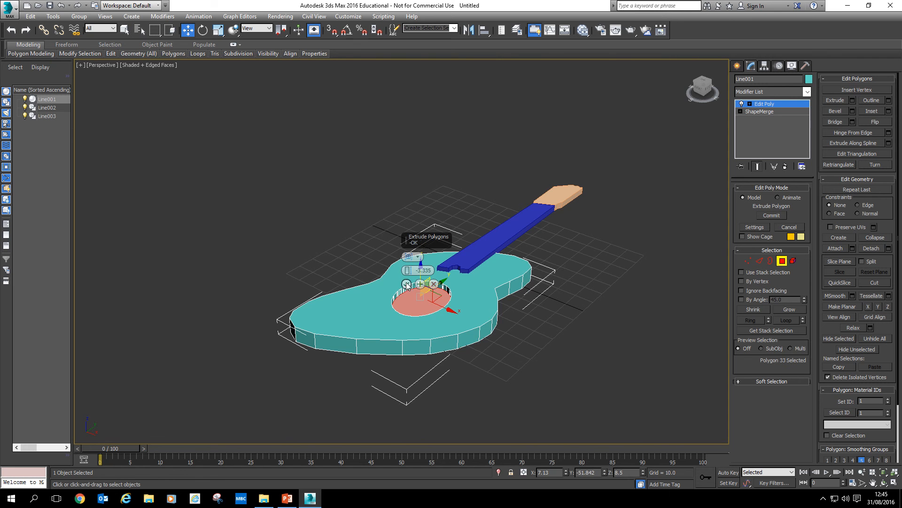
left_click(407, 285)
left_click(273, 242)
mouse_move(272, 242)
middle_mouse_down("alt")
mouse_move(283, 252)
mouse_move(411, 256)
mouse_move(292, 256)
mouse_move(272, 241)
middle_mouse_up("alt")
left_click_drag(272, 241, 549, 351)
left_click(551, 351)
mouse_move(554, 355)
middle_mouse_down("alt")
mouse_move(588, 355)
mouse_move(569, 356)
middle_mouse_up("alt")
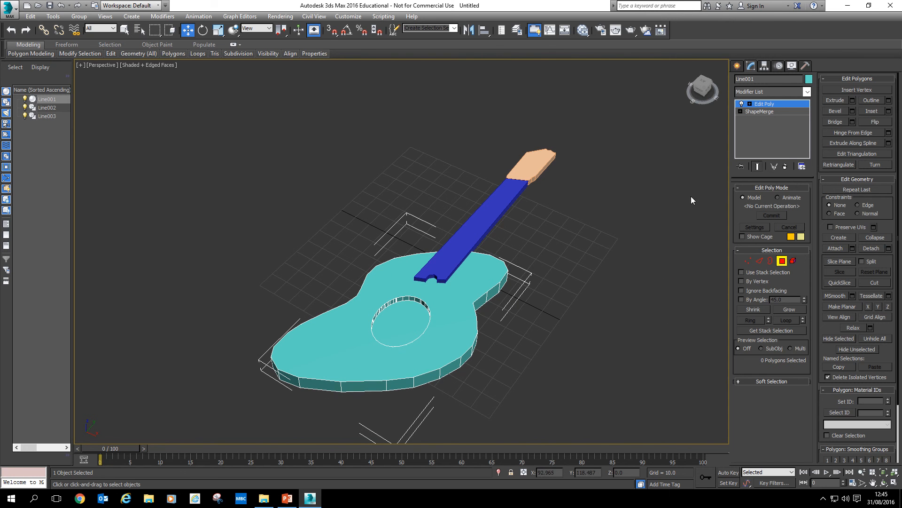
Start the Line spline tool to draw a new shape.
left_click(737, 65)
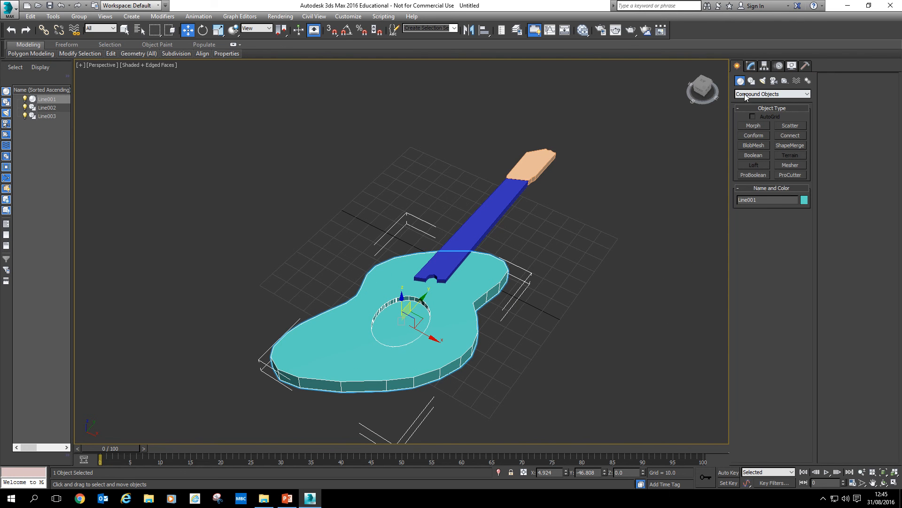
left_click(751, 81)
left_click(751, 134)
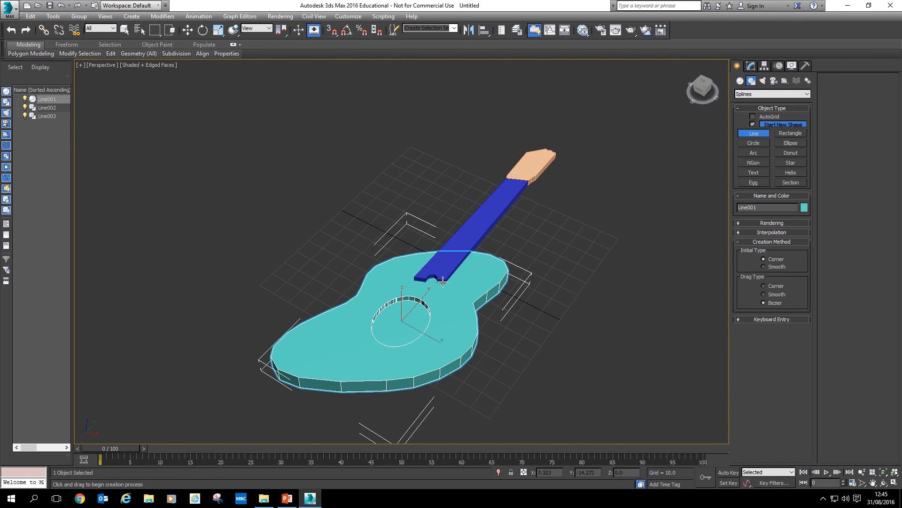
left_click(572, 283)
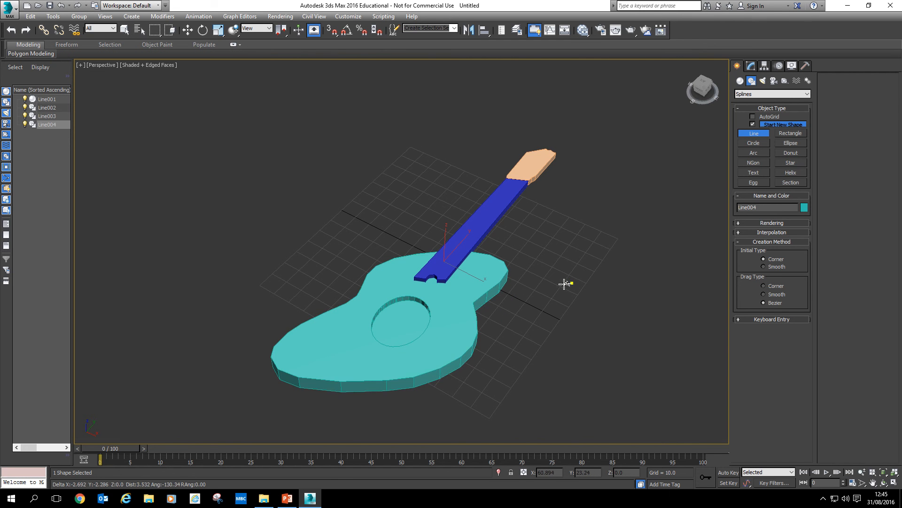
mouse_move(566, 282)
middle_mouse_down("alt")
mouse_move(506, 280)
mouse_move(523, 275)
mouse_move(544, 294)
mouse_move(535, 295)
middle_mouse_up("alt")
scroll(544, 295, "up", 3)
right_click(555, 333)
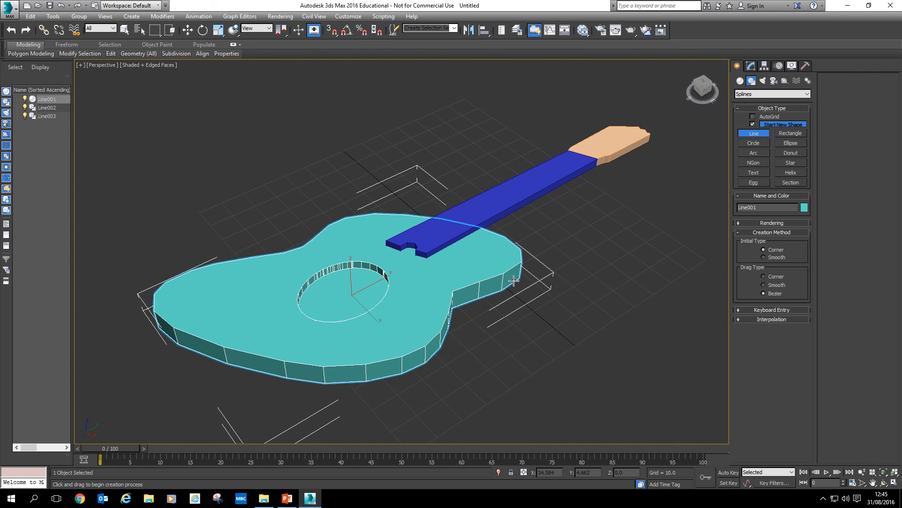